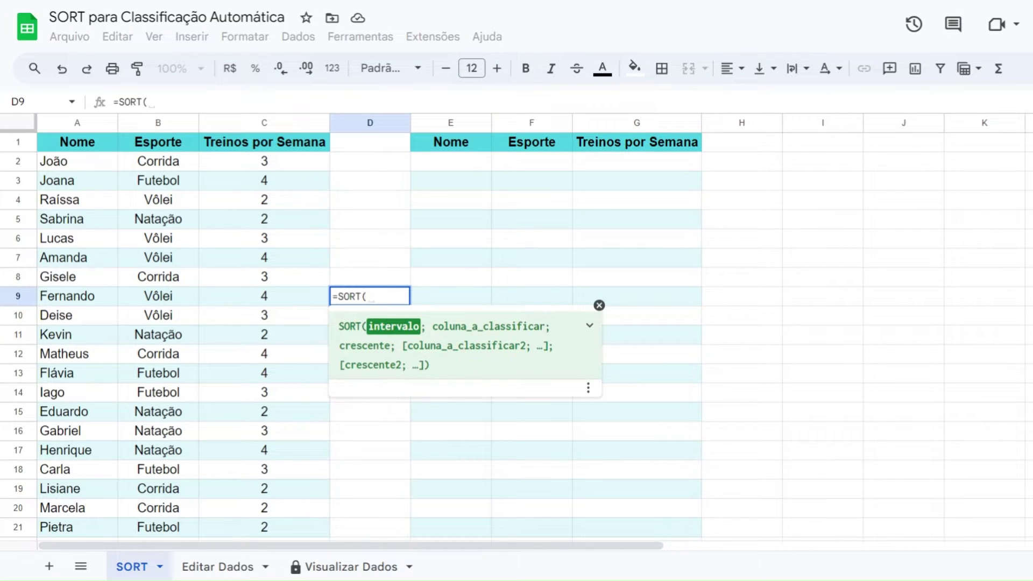
- Discard the unfinished SORT formula in cell D9
{"action": "key", "text": "BackSpace"}
{"action": "key", "text": "Escape"}
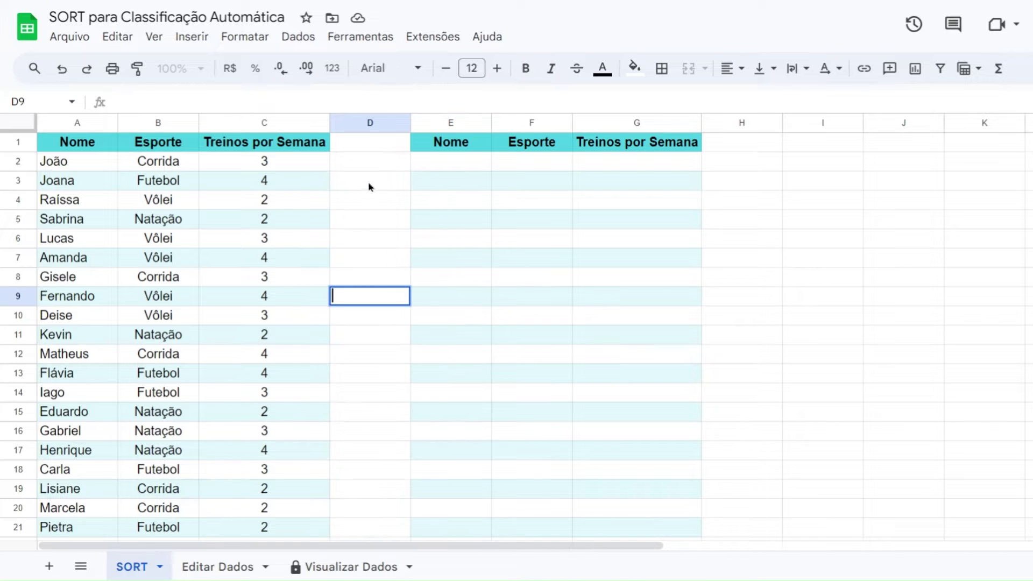
{"action": "left_click", "coordinate": [369, 186]}
{"action": "left_click", "coordinate": [363, 204]}
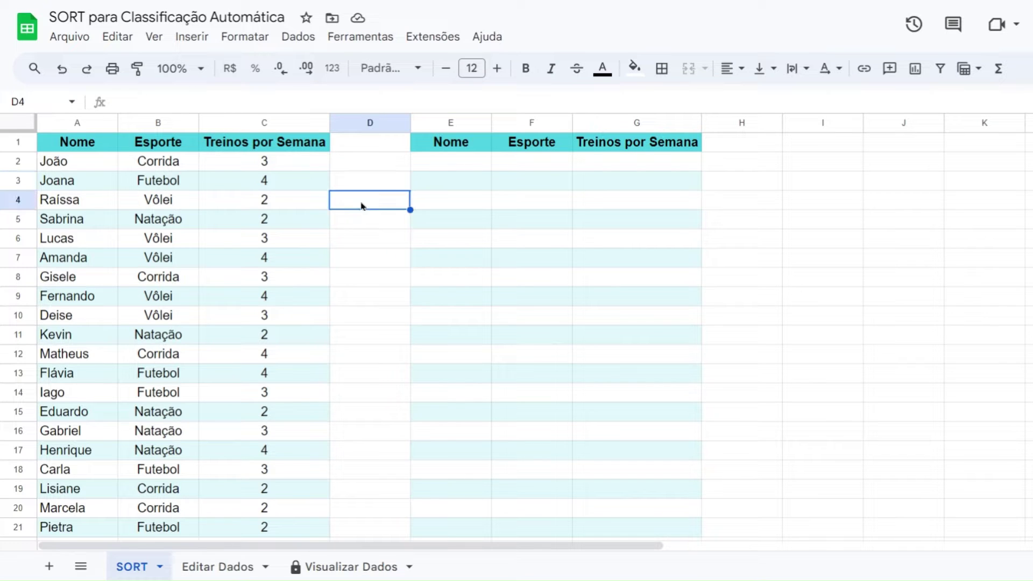
{"action": "left_click", "coordinate": [377, 188]}
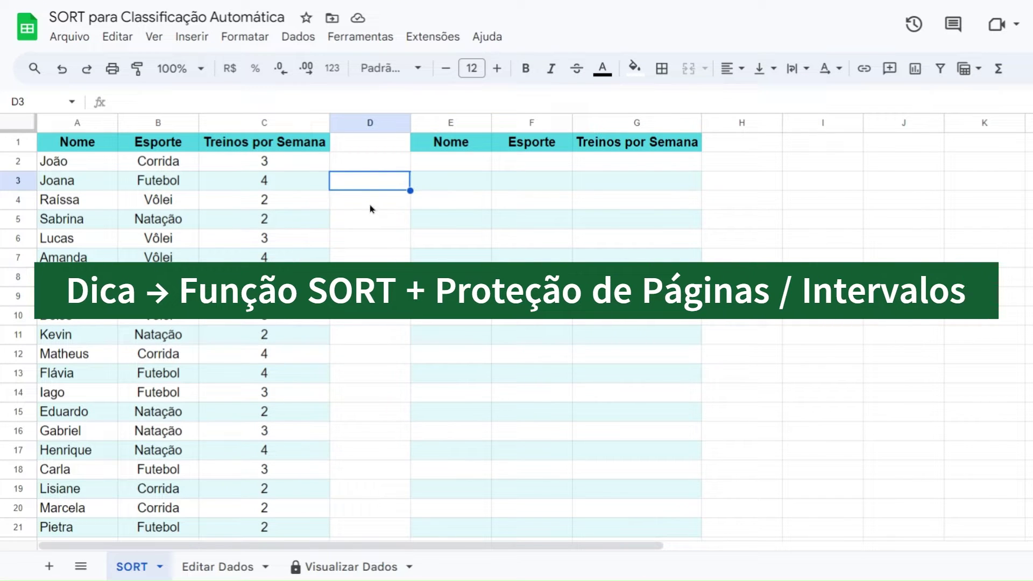
{"action": "left_click", "coordinate": [374, 166]}
{"action": "left_click", "coordinate": [375, 149]}
{"action": "left_click", "coordinate": [375, 164]}
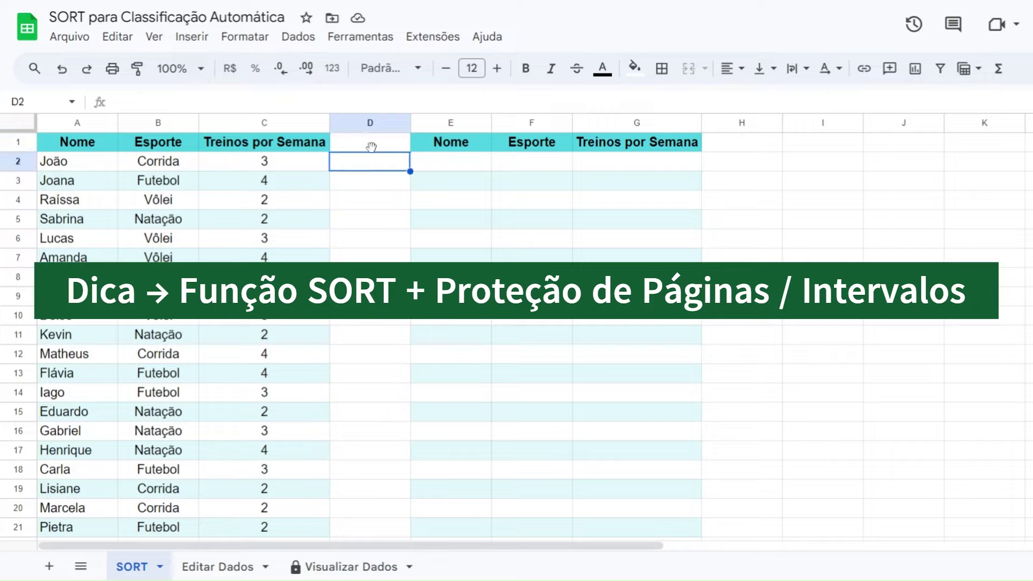
{"action": "left_click", "coordinate": [371, 146]}
{"action": "left_click", "coordinate": [371, 165]}
{"action": "left_click", "coordinate": [358, 185]}
{"action": "left_click", "coordinate": [363, 170]}
{"action": "left_click", "coordinate": [364, 144]}
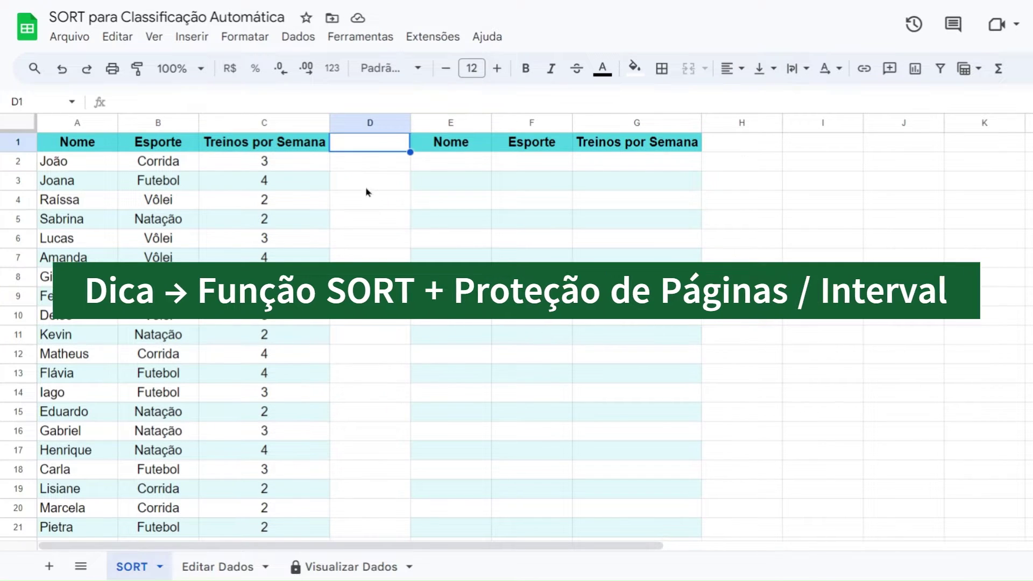
{"action": "left_click", "coordinate": [450, 169]}
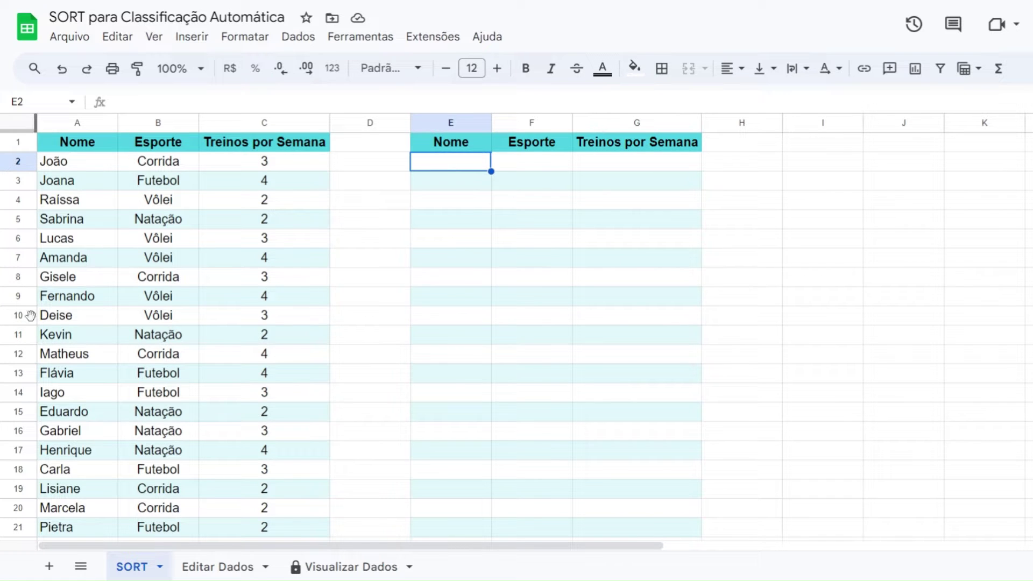
- Review the full source table of names, sports and weekly training sessions in columns A to C
{"action": "left_click", "coordinate": [384, 150]}
{"action": "scroll", "coordinate": [81, 199], "scroll_direction": "down", "scroll_amount": 5}
{"action": "scroll", "coordinate": [80, 216], "scroll_direction": "up", "scroll_amount": 5}
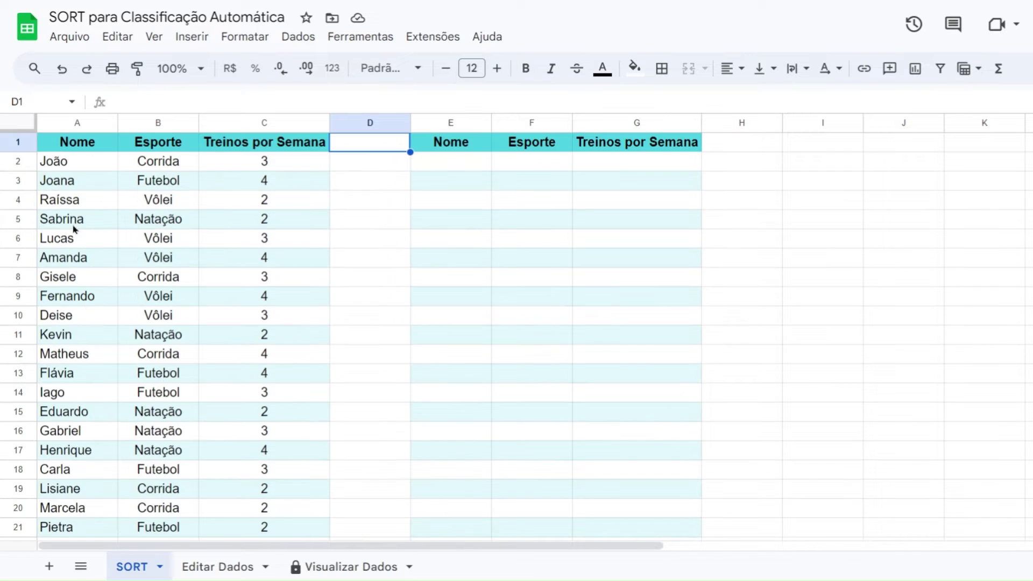
{"action": "scroll", "coordinate": [172, 172], "scroll_direction": "down", "scroll_amount": 6}
{"action": "scroll", "coordinate": [171, 186], "scroll_direction": "up", "scroll_amount": 6}
{"action": "scroll", "coordinate": [265, 198], "scroll_direction": "down", "scroll_amount": 3}
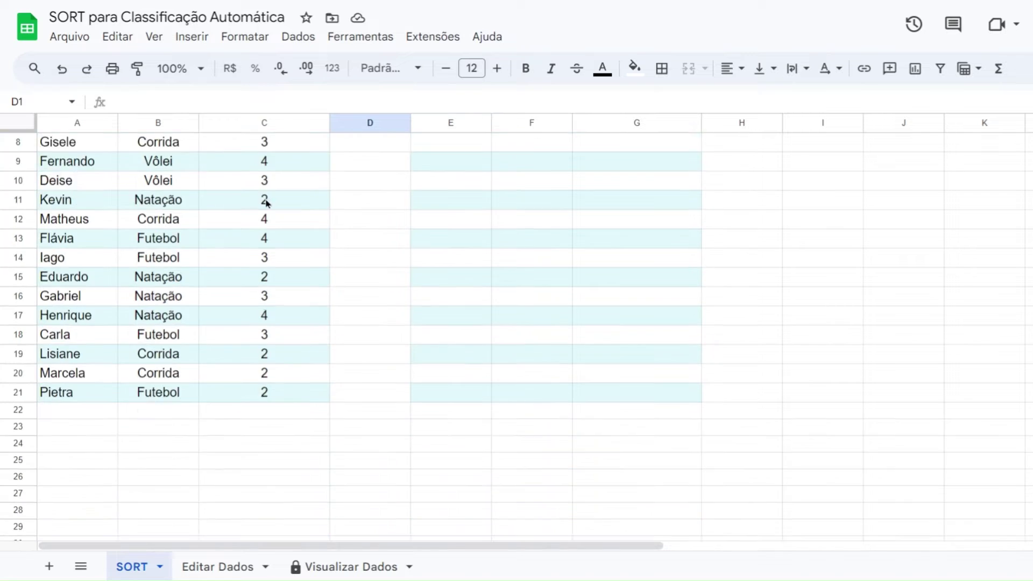
{"action": "scroll", "coordinate": [266, 198], "scroll_direction": "up", "scroll_amount": 3}
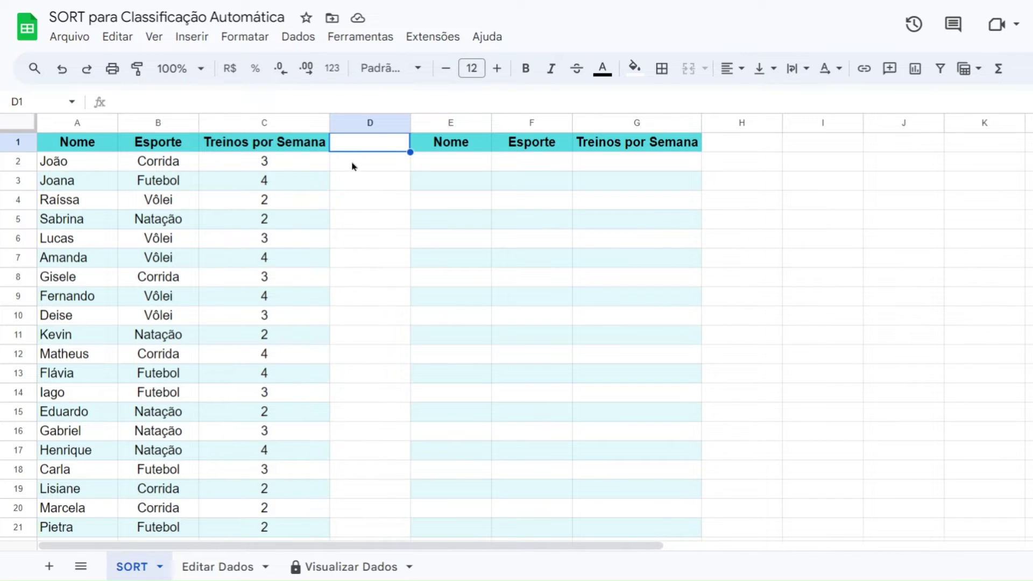
- Start a SORT formula in cell E2 with the source data A2:C21 as its range
{"action": "left_click", "coordinate": [368, 149]}
{"action": "left_click", "coordinate": [445, 167]}
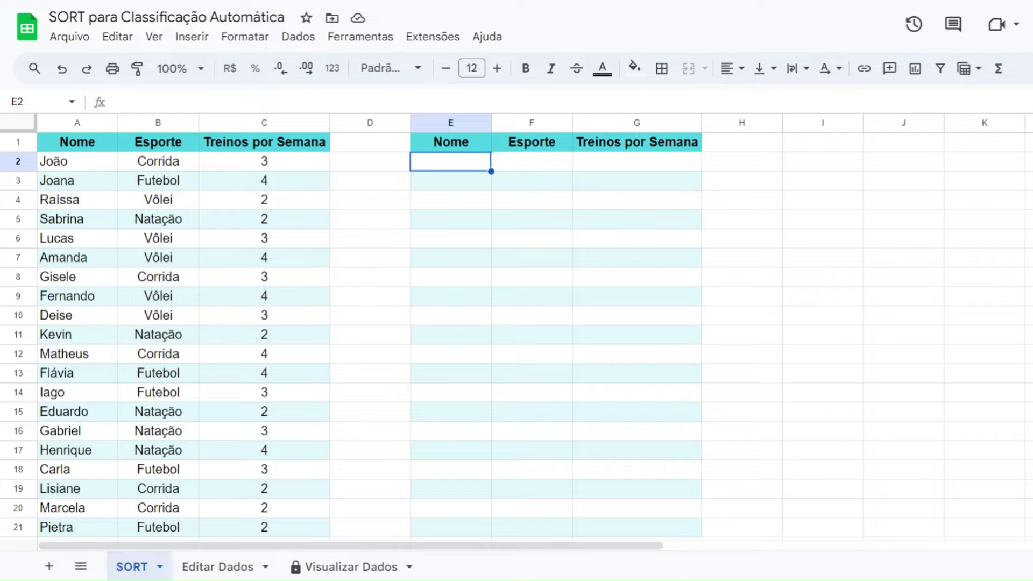
{"action": "type", "text": "=sort"}
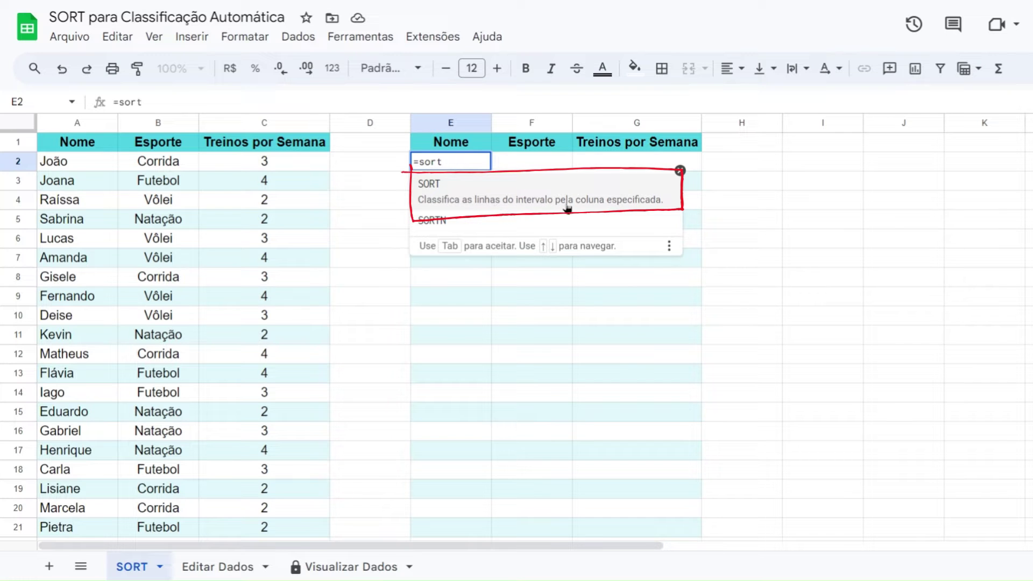
{"action": "left_click", "coordinate": [456, 199]}
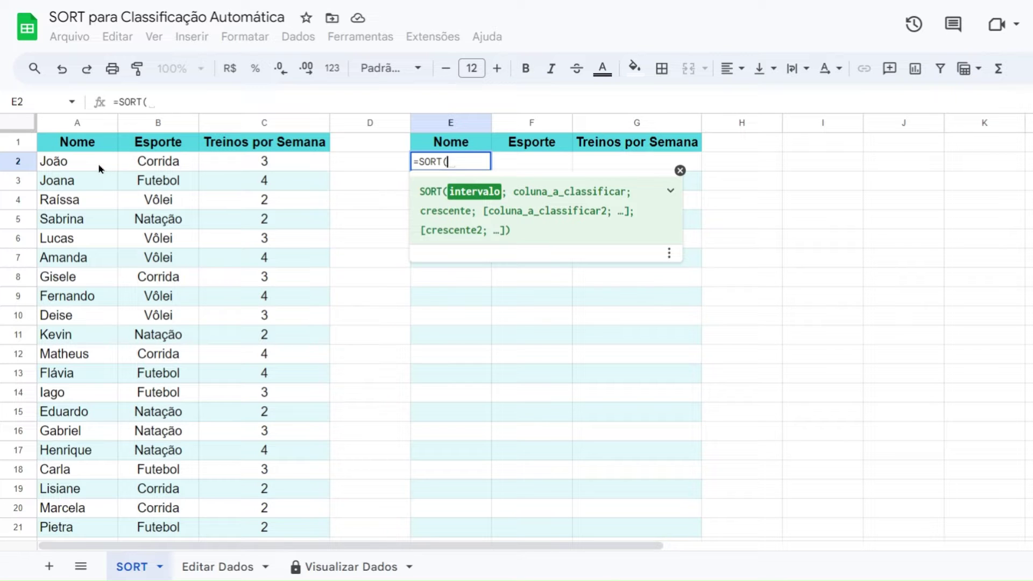
{"action": "left_click", "coordinate": [82, 167]}
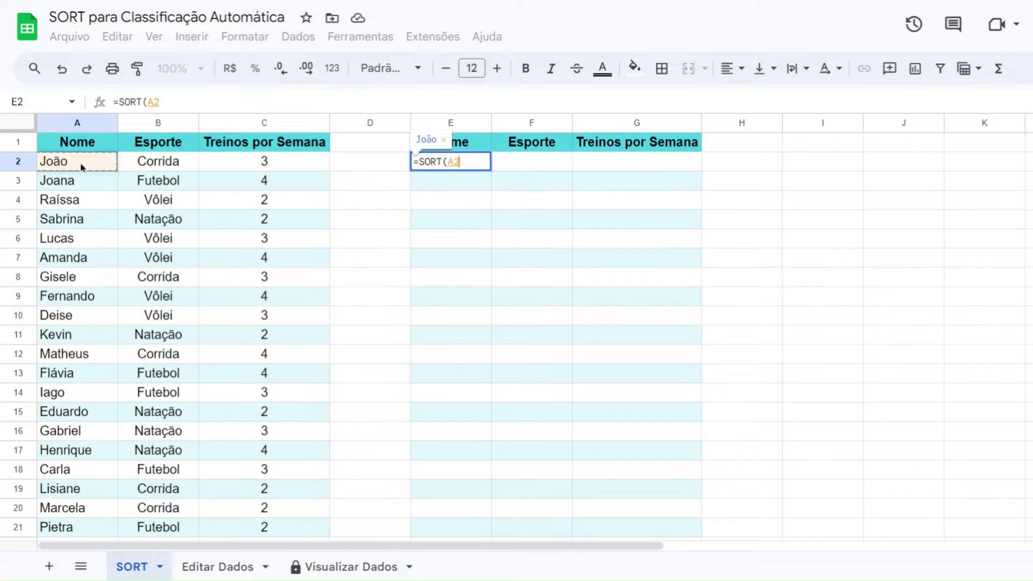
{"action": "left_click_drag", "start_coordinate": [82, 167], "coordinate": [270, 395]}
{"action": "scroll", "coordinate": [275, 266], "scroll_direction": "down", "scroll_amount": 3}
{"action": "scroll", "coordinate": [287, 307], "scroll_direction": "up", "scroll_amount": 5}
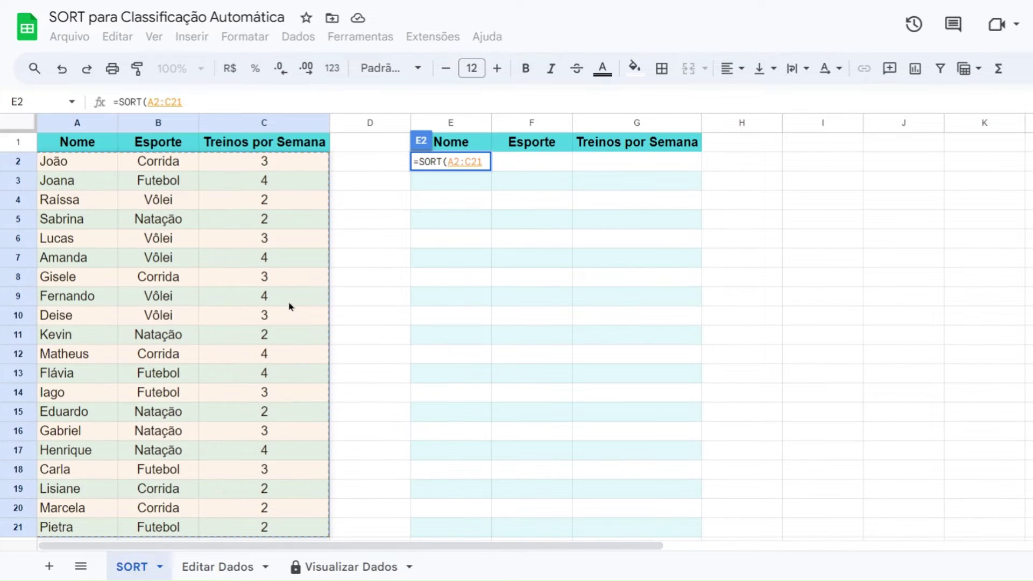
- Complete the SORT formula in E2 with column 1 as the sort column and VERDADEIRO for ascending order
{"action": "type", "text": ";"}
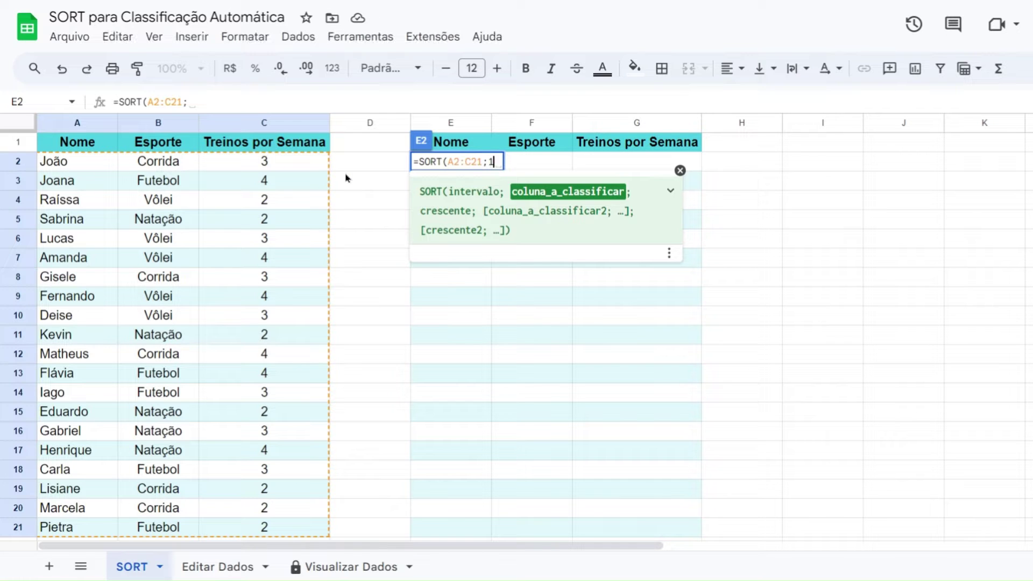
{"action": "type", "text": "1;"}
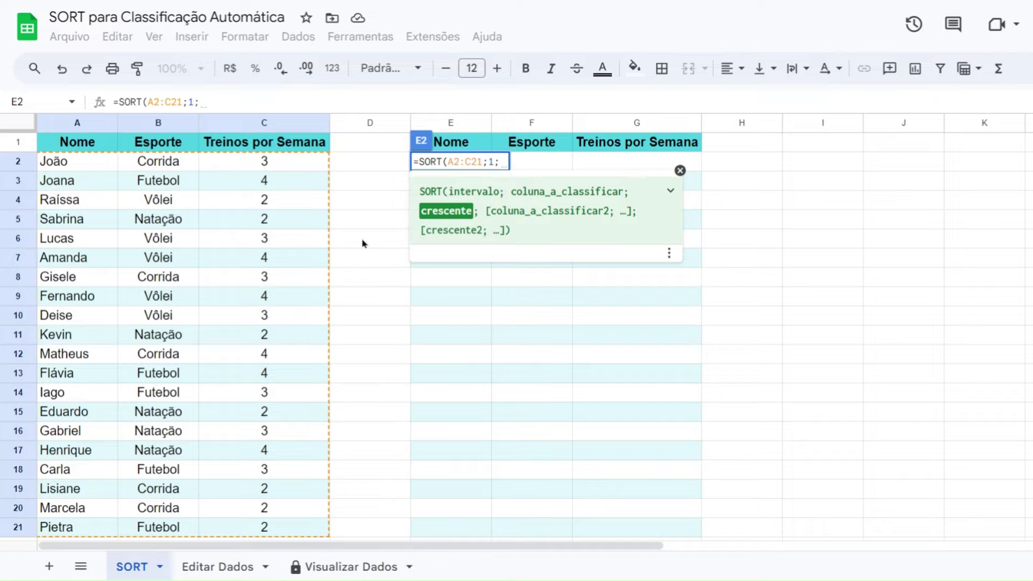
{"action": "type", "text": "VER"}
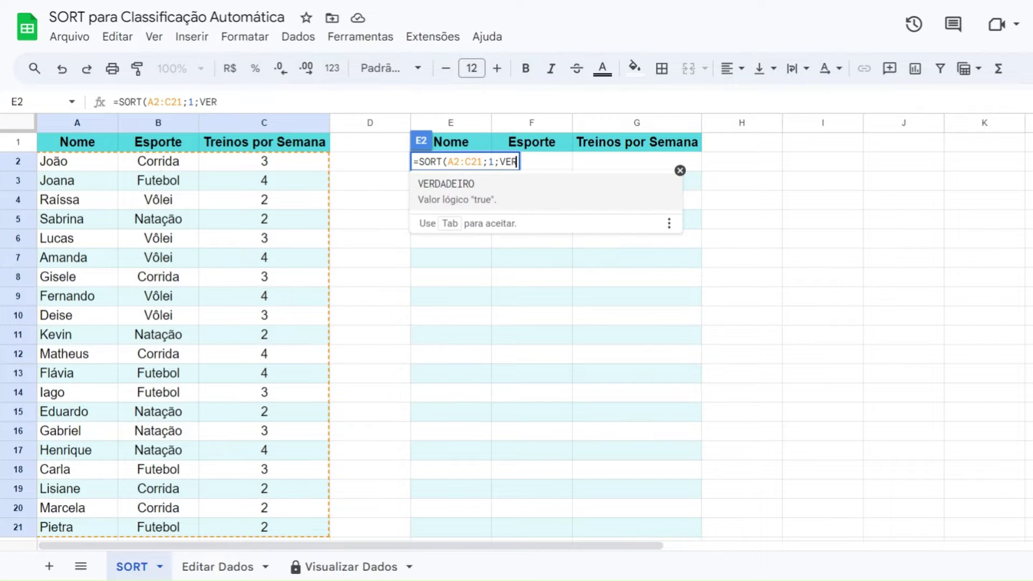
{"action": "type", "text": "DADEIRO"}
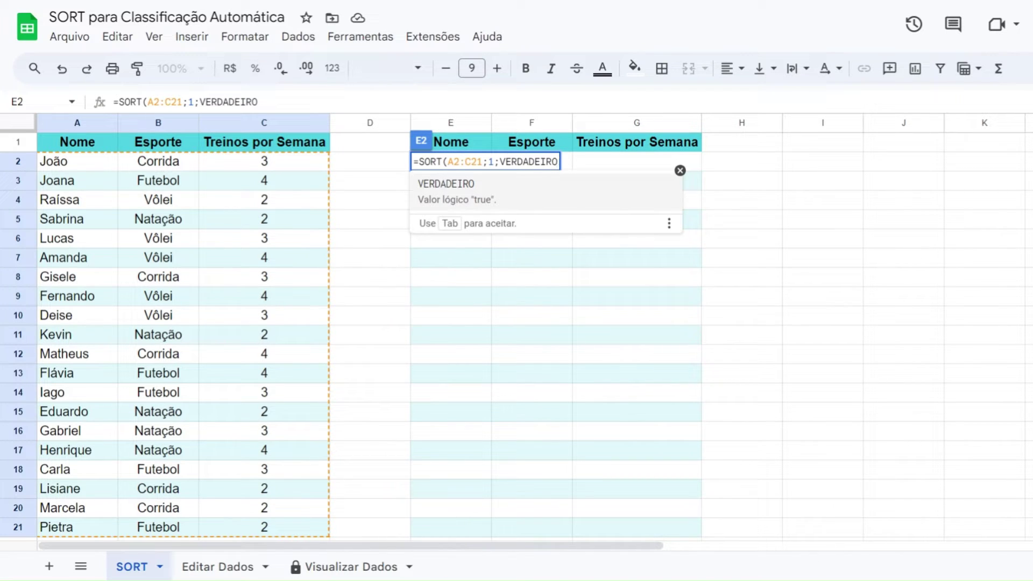
{"action": "type", "text": ")"}
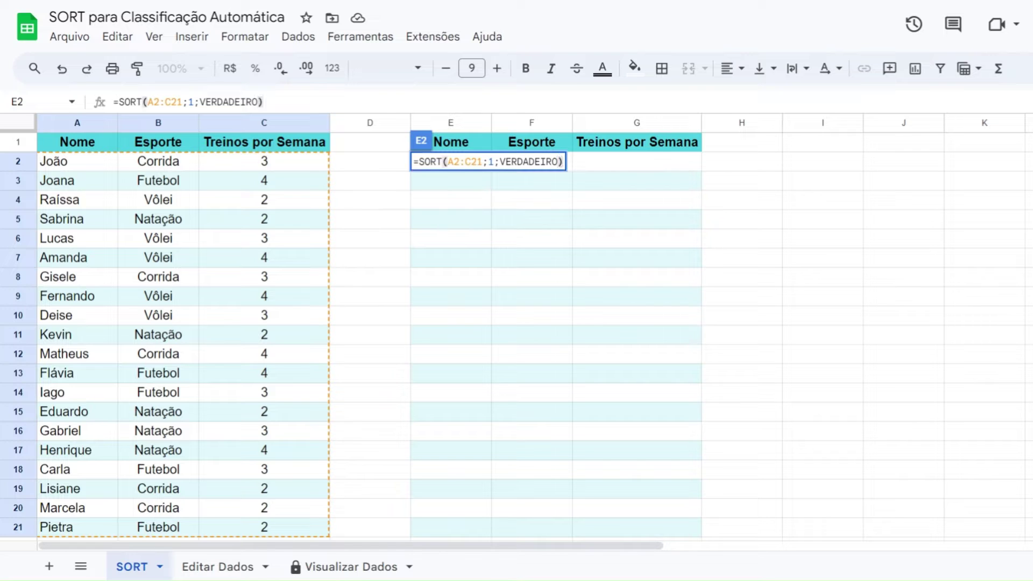
{"action": "key", "text": "Return"}
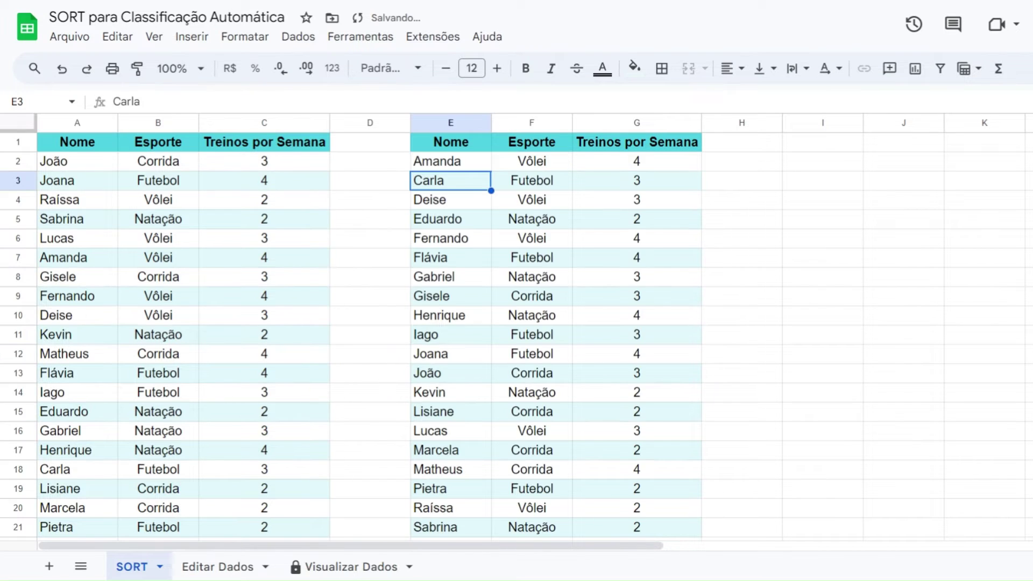
- Review the sorted list and compare its first record, in row 2, with the matching source record in row 7
{"action": "left_click", "coordinate": [384, 184]}
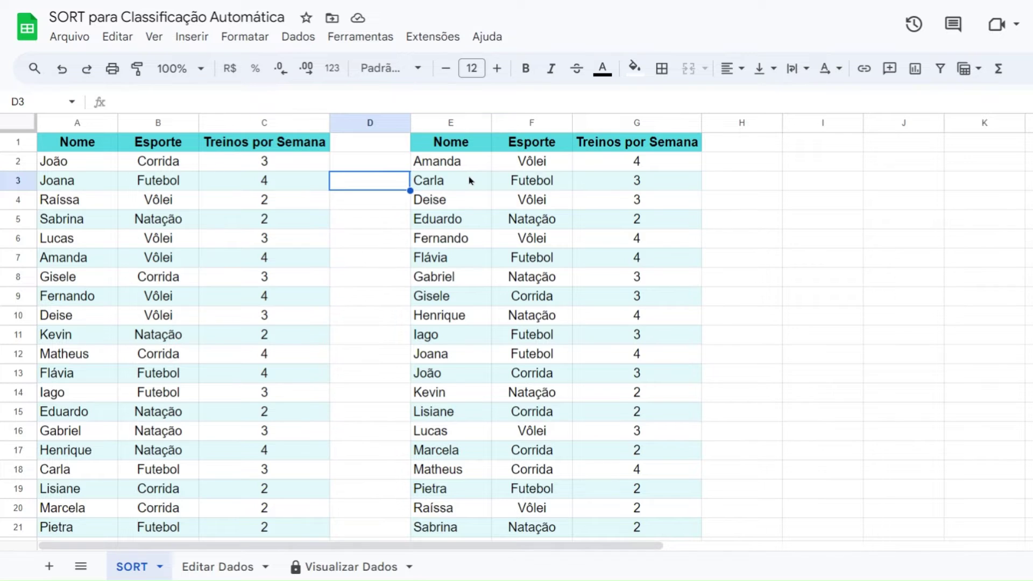
{"action": "scroll", "coordinate": [468, 185], "scroll_direction": "down", "scroll_amount": 3}
{"action": "scroll", "coordinate": [446, 323], "scroll_direction": "down", "scroll_amount": 1}
{"action": "scroll", "coordinate": [445, 343], "scroll_direction": "up", "scroll_amount": 4}
{"action": "left_click", "coordinate": [476, 165]}
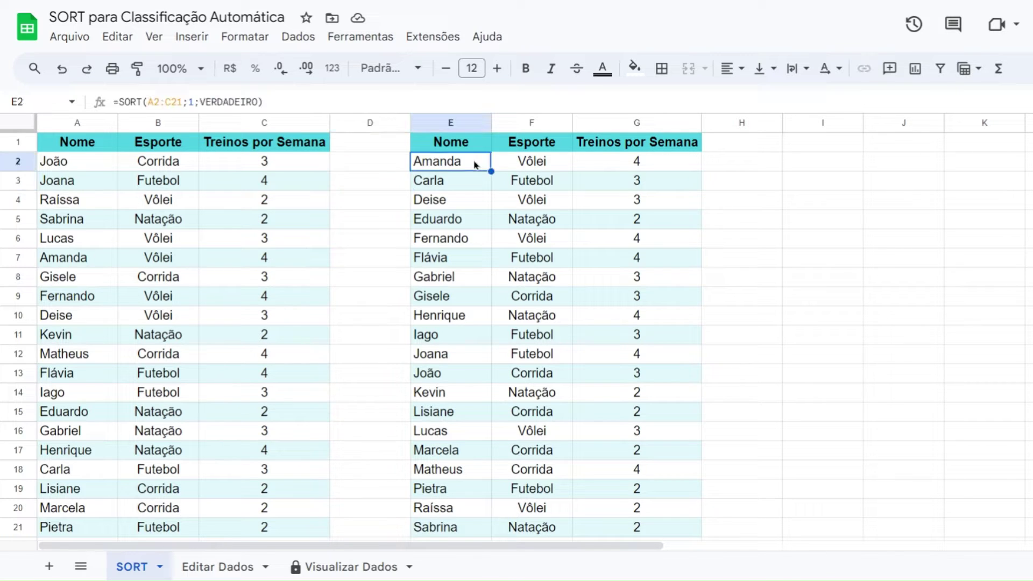
{"action": "left_click", "coordinate": [558, 164]}
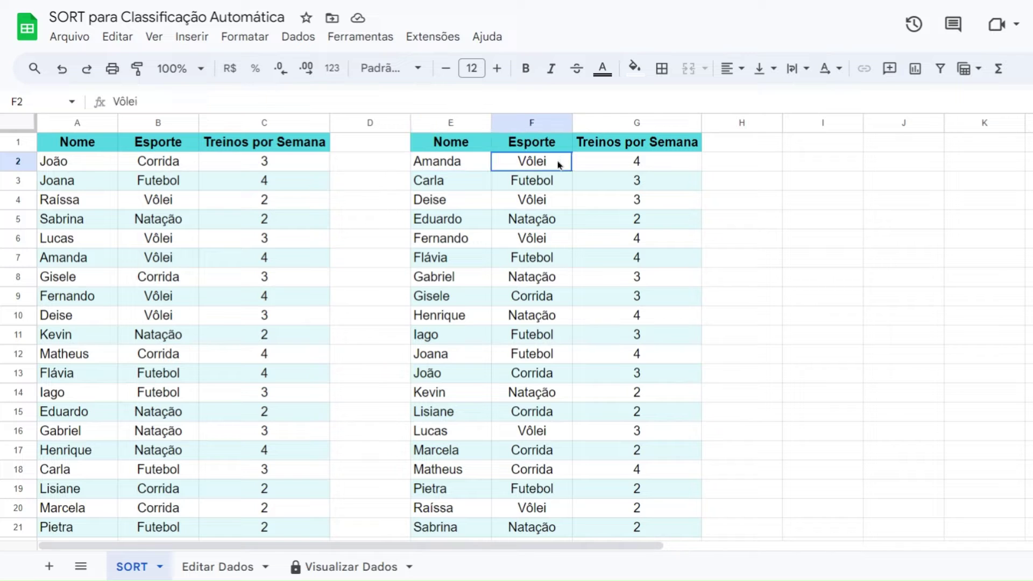
{"action": "left_click", "coordinate": [662, 166]}
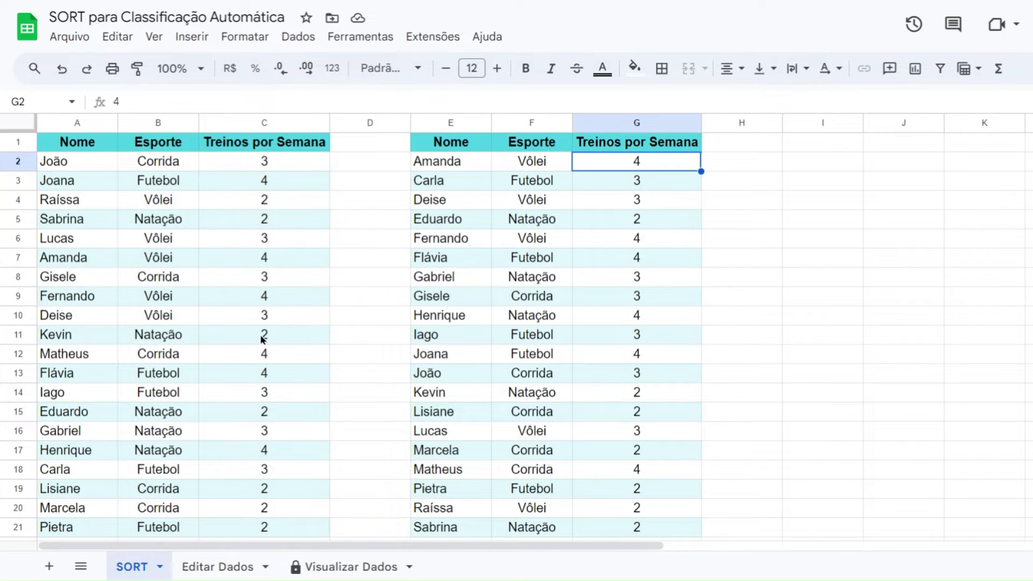
{"action": "scroll", "coordinate": [119, 412], "scroll_direction": "down", "scroll_amount": 2}
{"action": "scroll", "coordinate": [112, 411], "scroll_direction": "up", "scroll_amount": 2}
{"action": "left_click", "coordinate": [96, 267]}
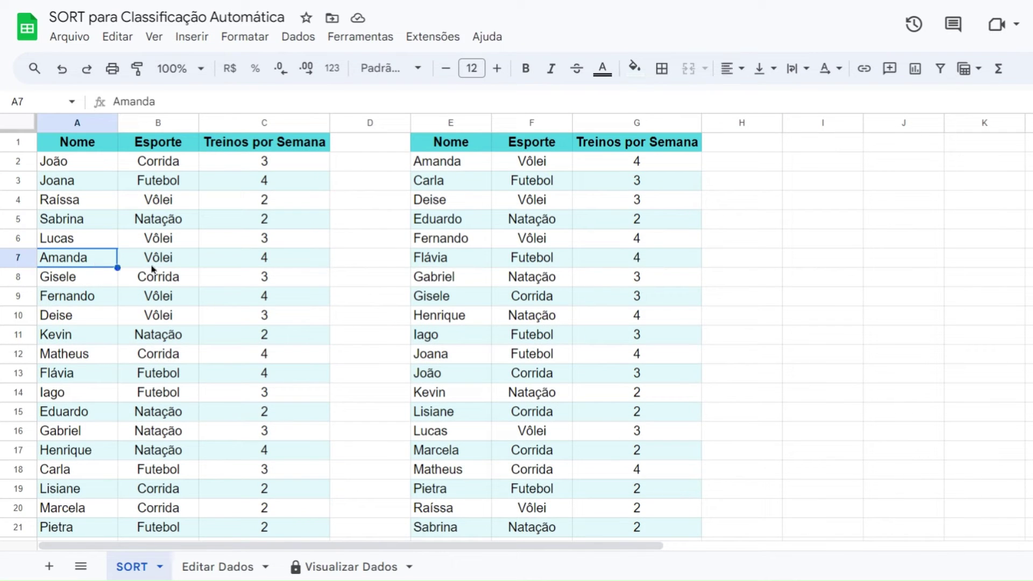
{"action": "left_click", "coordinate": [179, 265]}
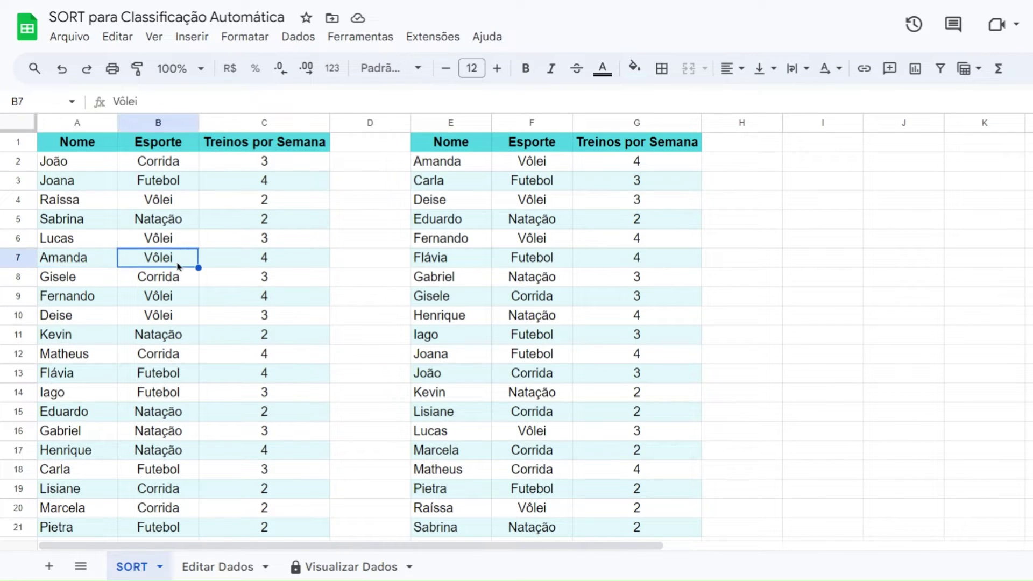
{"action": "left_click", "coordinate": [289, 266]}
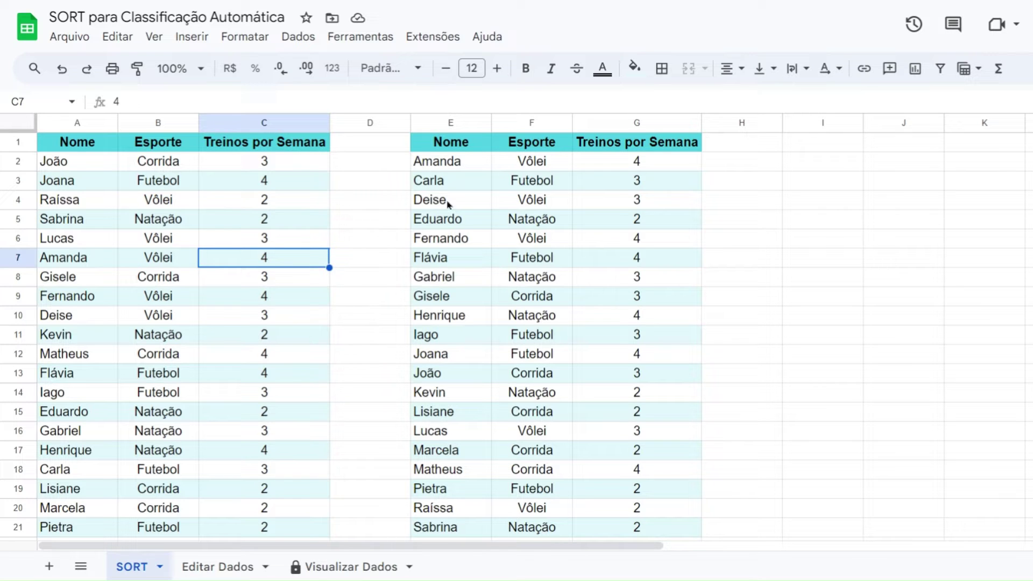
- Compare the sorted record in row 5 with the matching source record in row 15 across all three columns
{"action": "left_click", "coordinate": [471, 222]}
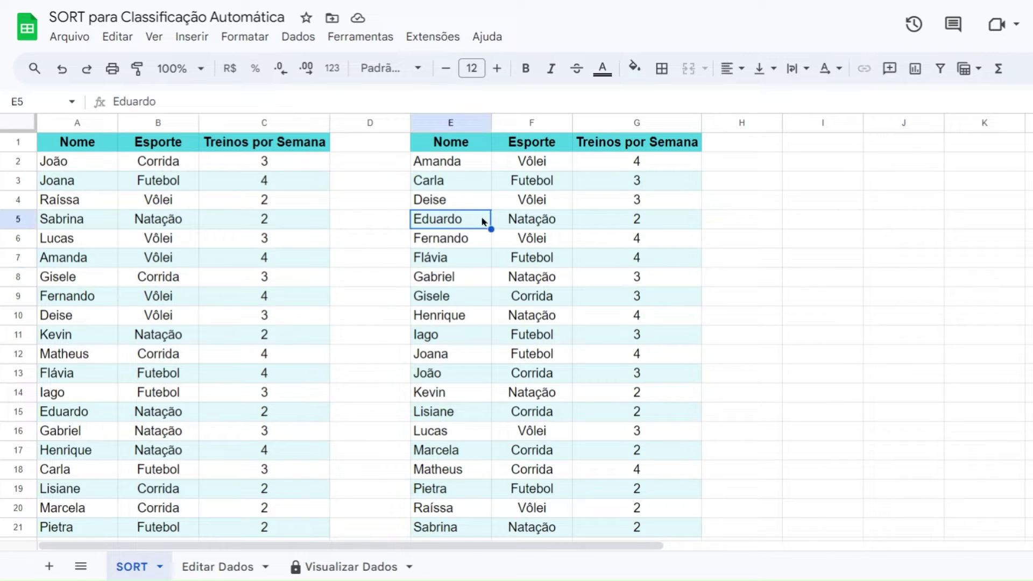
{"action": "left_click", "coordinate": [562, 222]}
{"action": "left_click", "coordinate": [644, 225]}
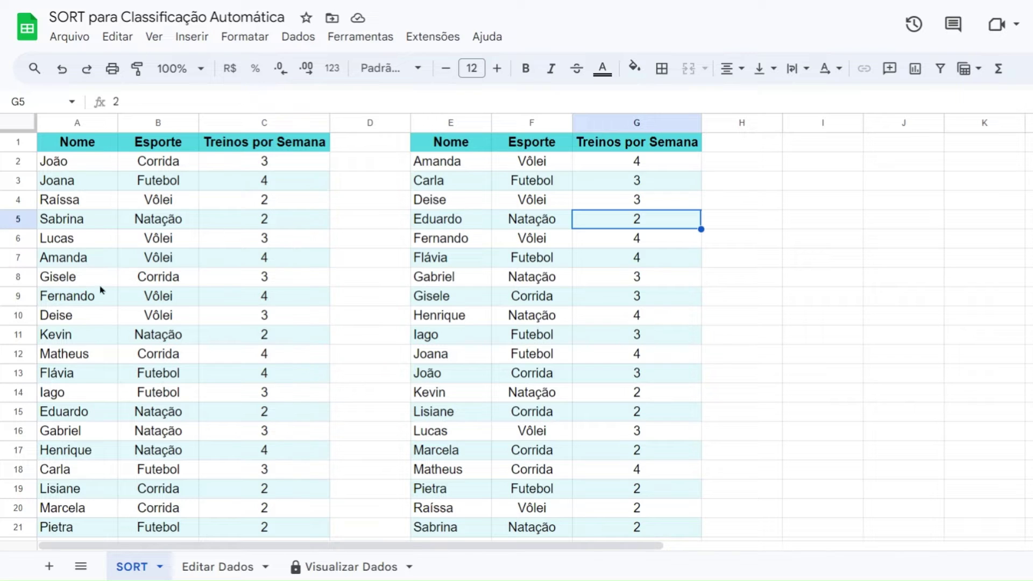
{"action": "left_click", "coordinate": [78, 417]}
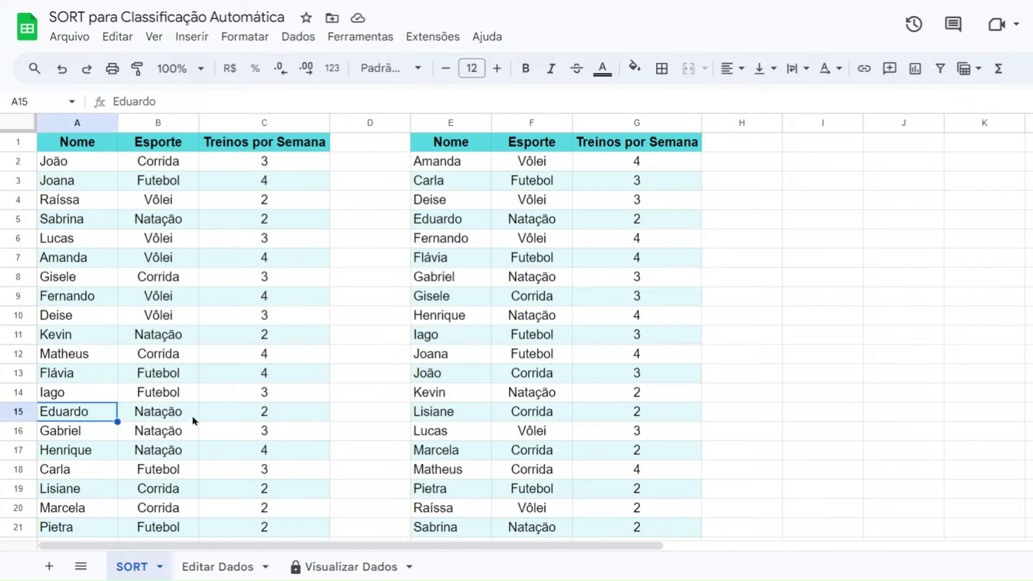
{"action": "left_click", "coordinate": [183, 414]}
{"action": "left_click", "coordinate": [241, 417]}
{"action": "left_click", "coordinate": [387, 168]}
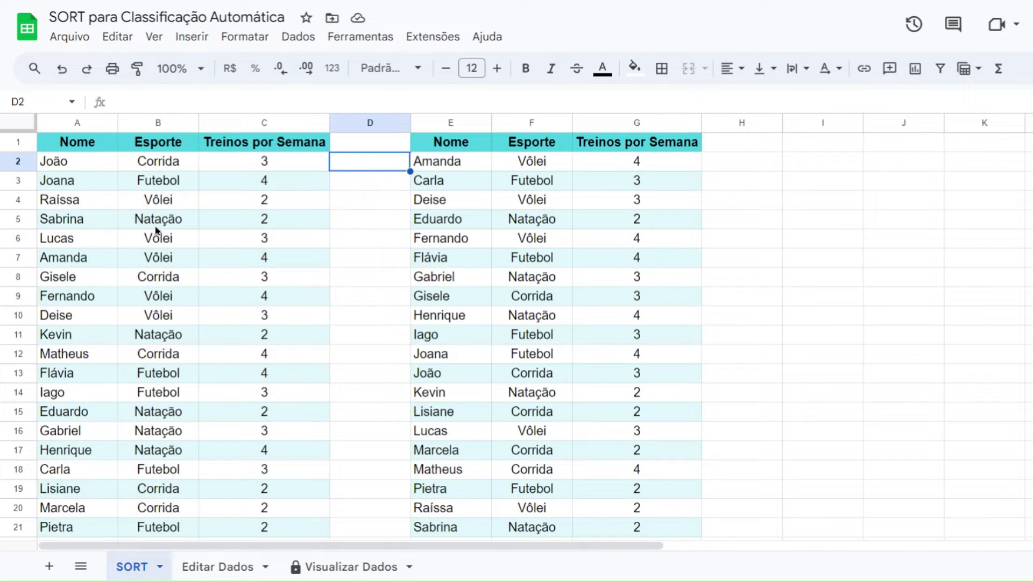
- Change the order argument of the SORT formula in E2 to FALSO, so the names sort in descending order
{"action": "left_click", "coordinate": [440, 167]}
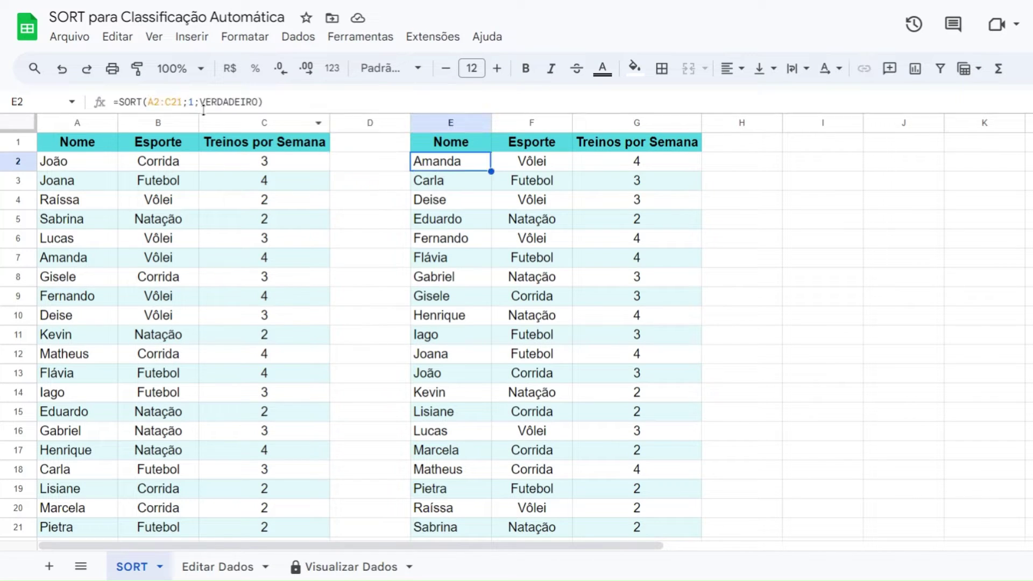
{"action": "left_click", "coordinate": [258, 102]}
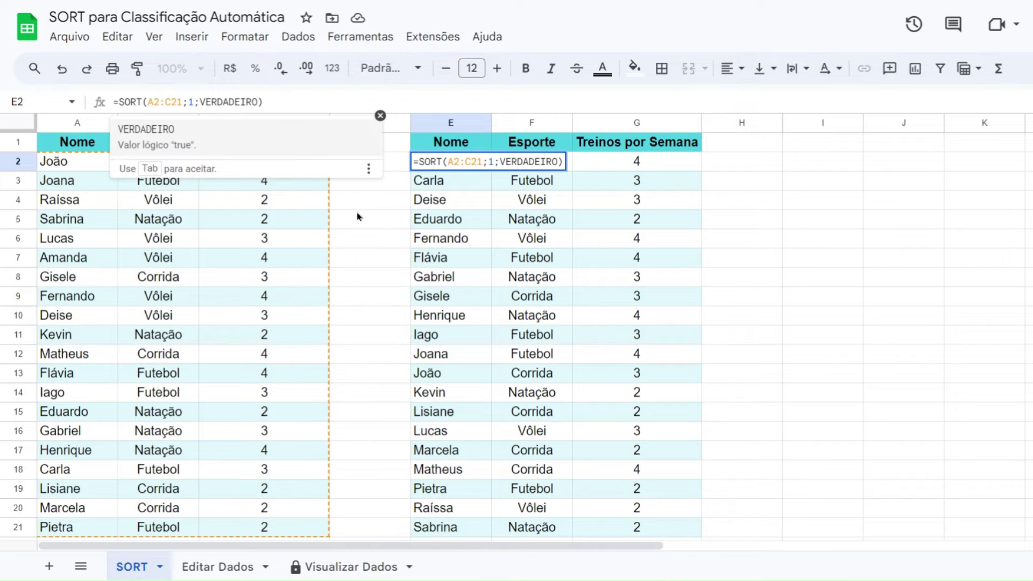
{"action": "key", "text": "BackSpace"}
{"action": "key", "text": "BackSpace"}
{"action": "key", "text": "BackSpace"}
{"action": "key", "text": "BackSpace"}
{"action": "key", "text": "BackSpace"}
{"action": "key", "text": "BackSpace"}
{"action": "key", "text": "BackSpace"}
{"action": "key", "text": "BackSpace"}
{"action": "key", "text": "BackSpace"}
{"action": "key", "text": "BackSpace"}
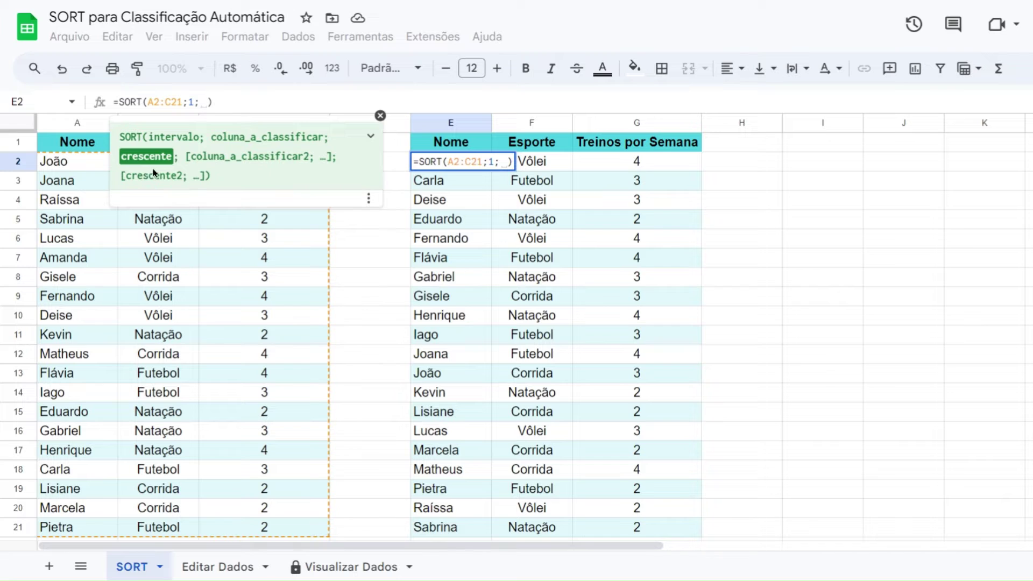
{"action": "type", "text": "FALSO"}
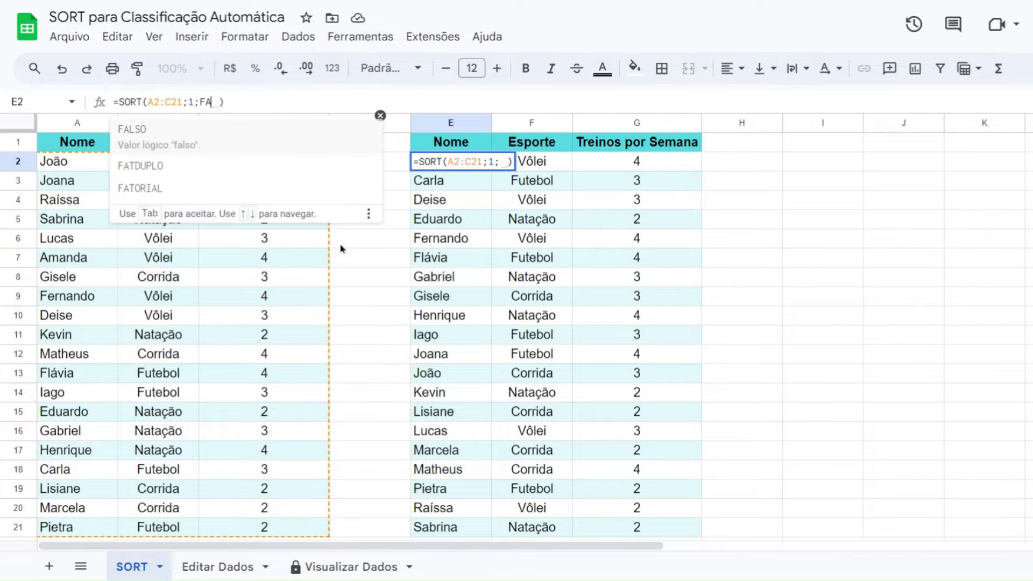
{"action": "key", "text": "Return"}
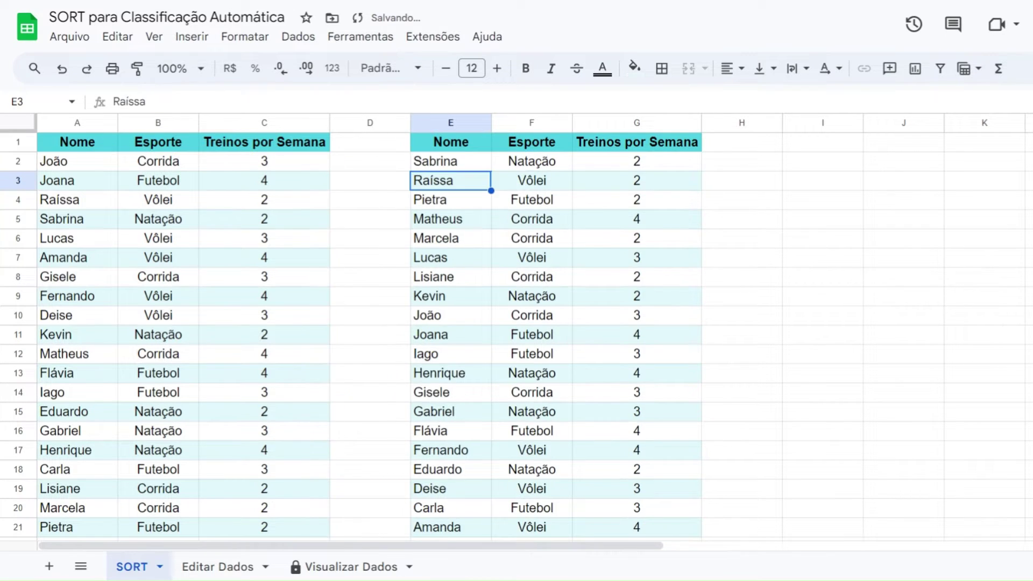
- Examine the descending name order in column E, from the first records down to the last one in row 21
{"action": "left_click", "coordinate": [376, 182]}
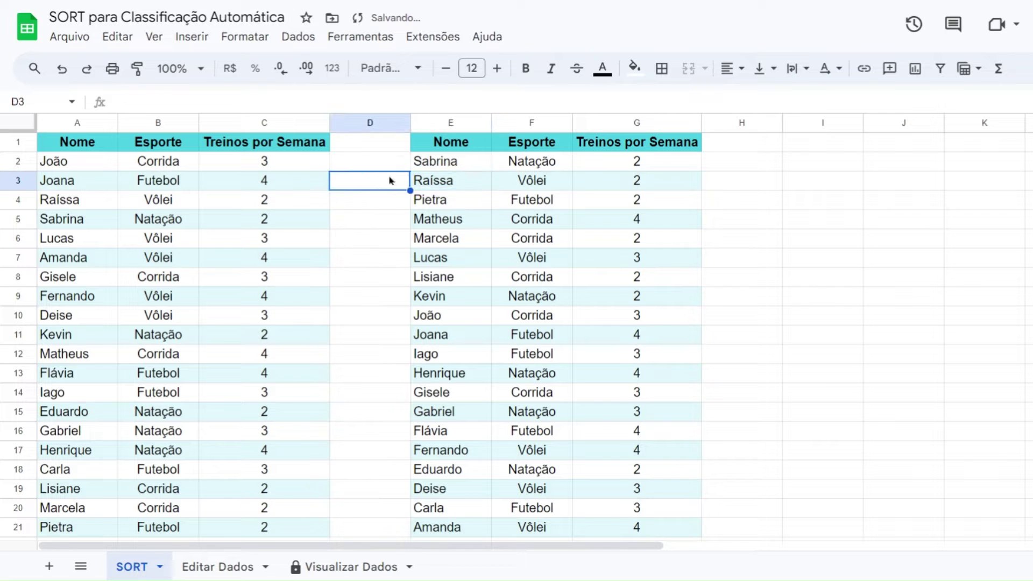
{"action": "scroll", "coordinate": [441, 257], "scroll_direction": "down", "scroll_amount": 3}
{"action": "scroll", "coordinate": [442, 301], "scroll_direction": "up", "scroll_amount": 3}
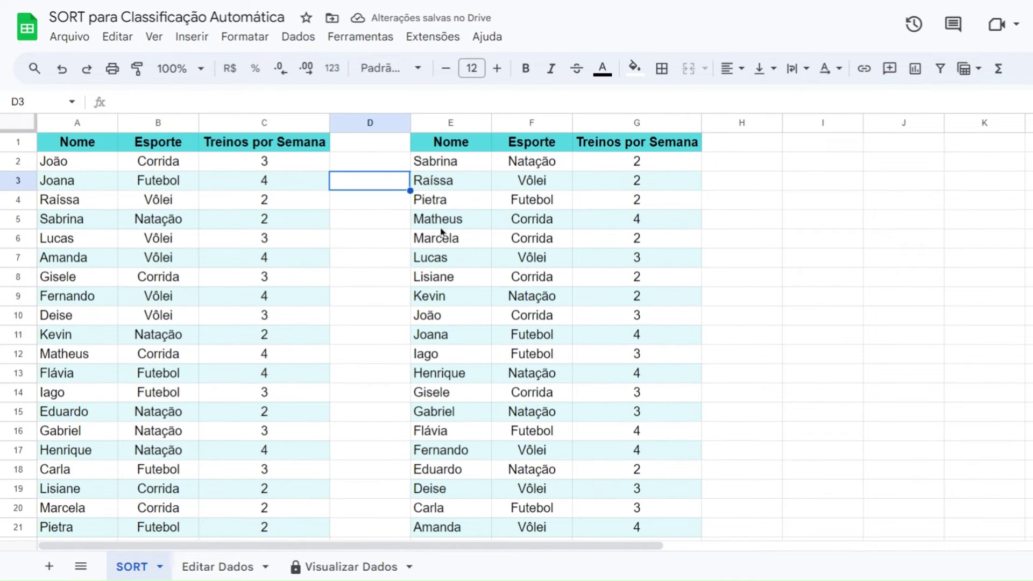
{"action": "left_click", "coordinate": [452, 168]}
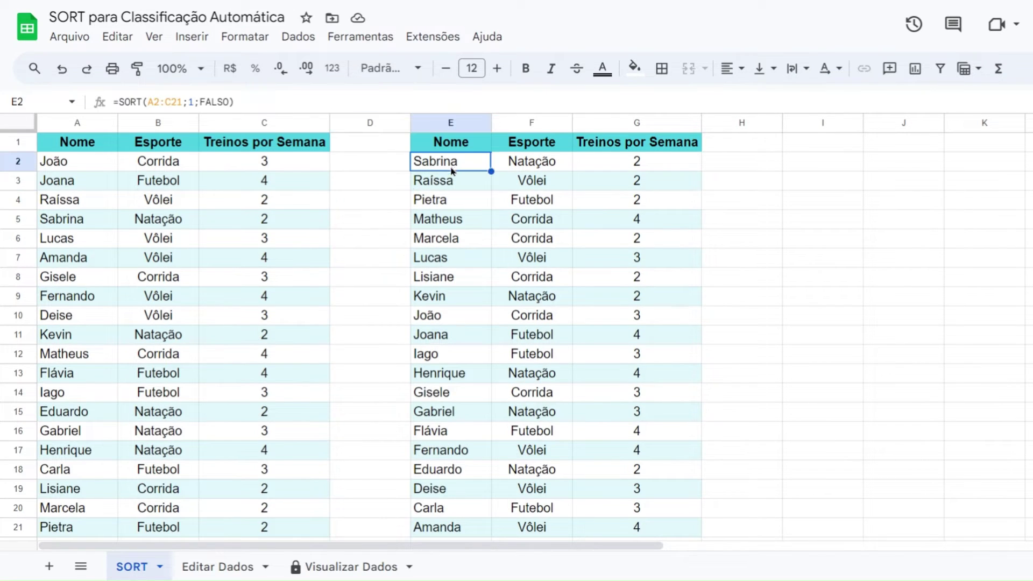
{"action": "left_click", "coordinate": [451, 183]}
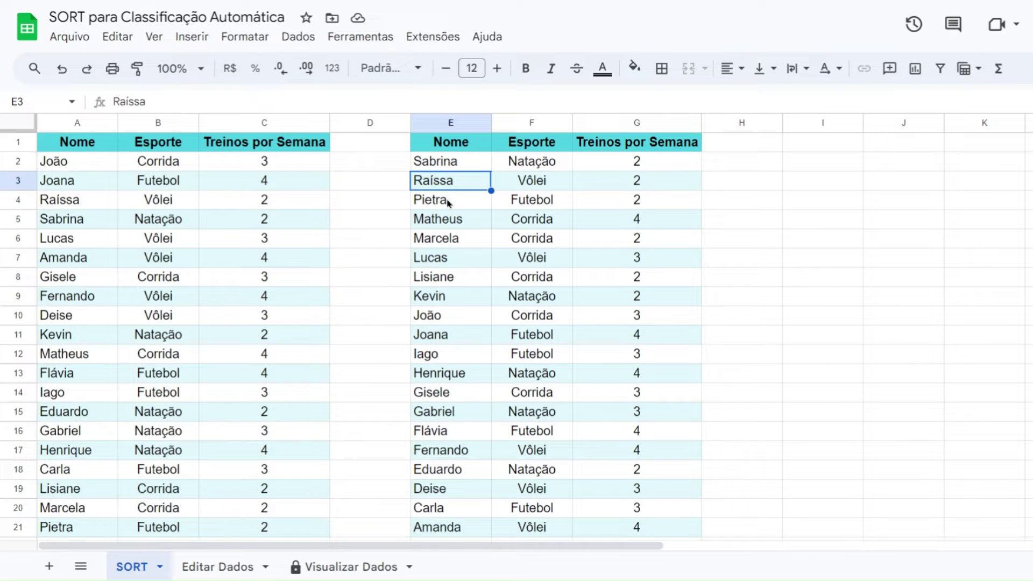
{"action": "left_click", "coordinate": [447, 203]}
{"action": "scroll", "coordinate": [448, 180], "scroll_direction": "down", "scroll_amount": 3}
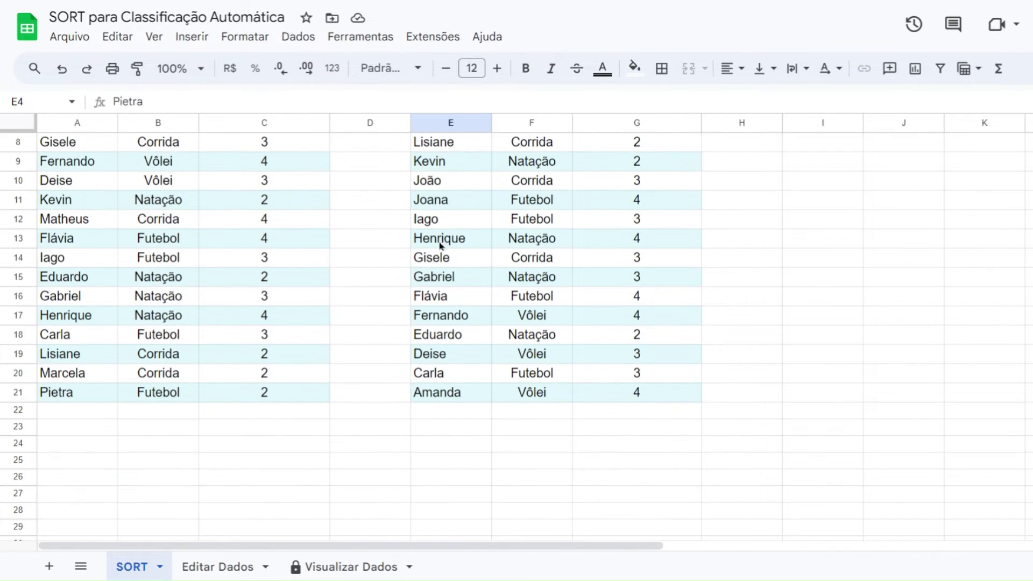
{"action": "left_click", "coordinate": [445, 393]}
{"action": "scroll", "coordinate": [441, 355], "scroll_direction": "up", "scroll_amount": 3}
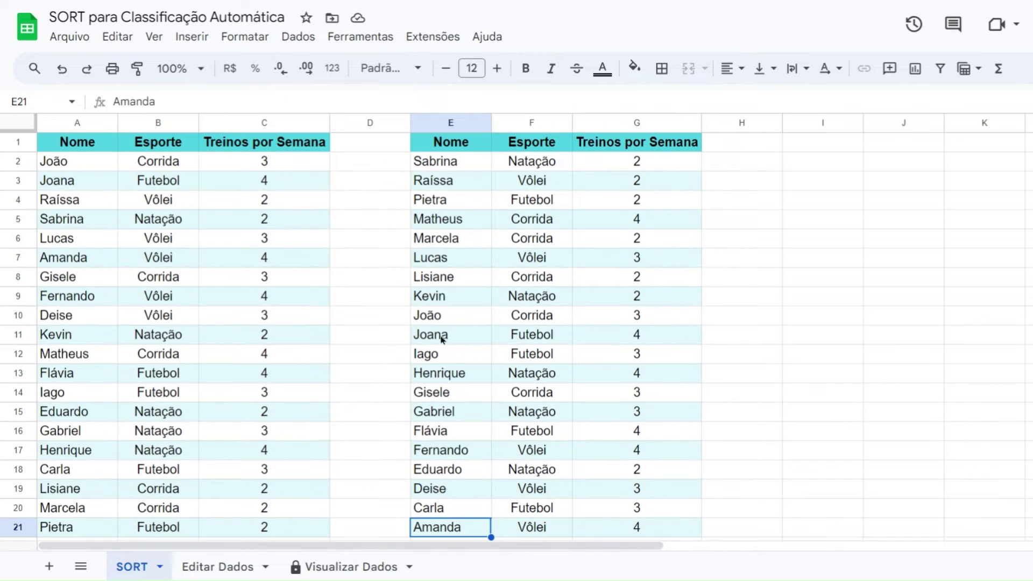
- Set the sort column of the SORT formula in E2 to 2, so the table sorts by Esporte
{"action": "left_click", "coordinate": [393, 166]}
{"action": "left_click", "coordinate": [413, 166]}
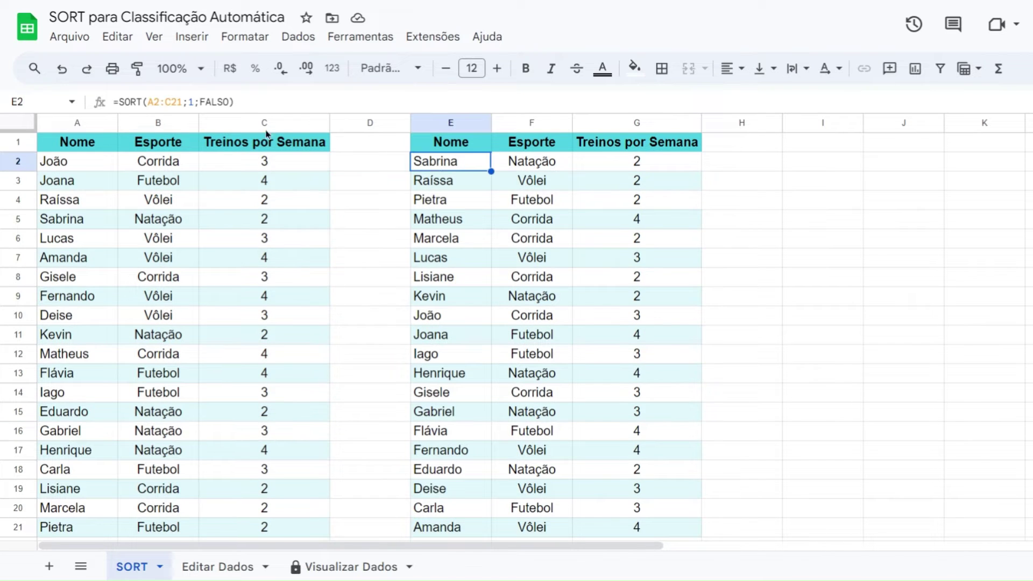
{"action": "left_click", "coordinate": [196, 101]}
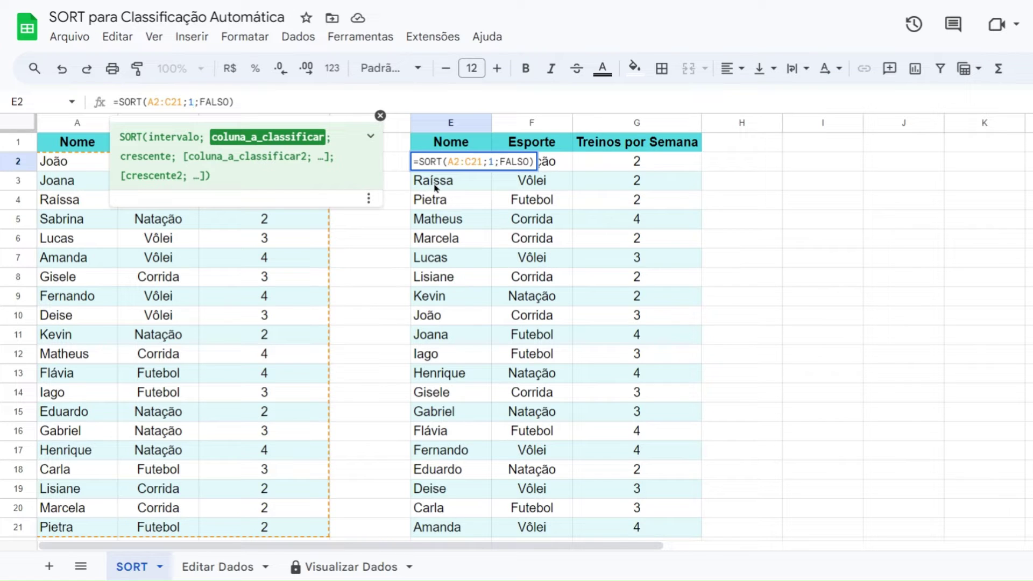
{"action": "key", "text": "BackSpace"}
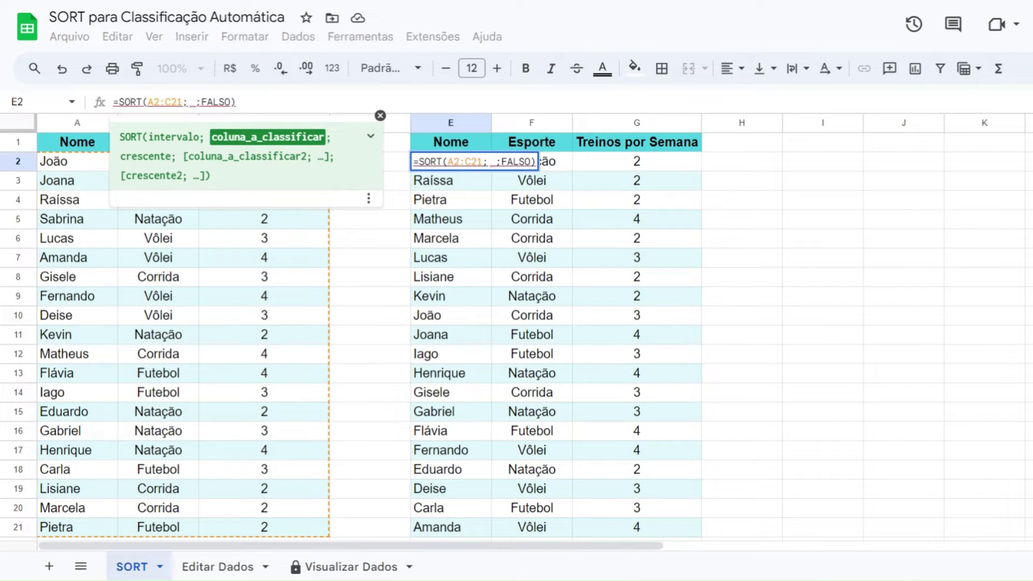
{"action": "type", "text": "2"}
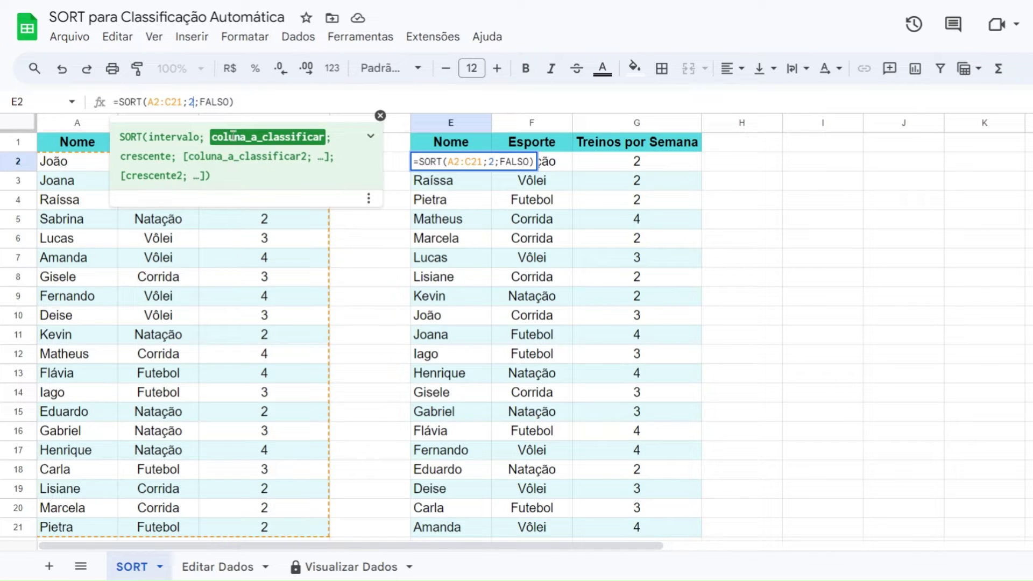
{"action": "left_click", "coordinate": [256, 105]}
{"action": "key", "text": "Return"}
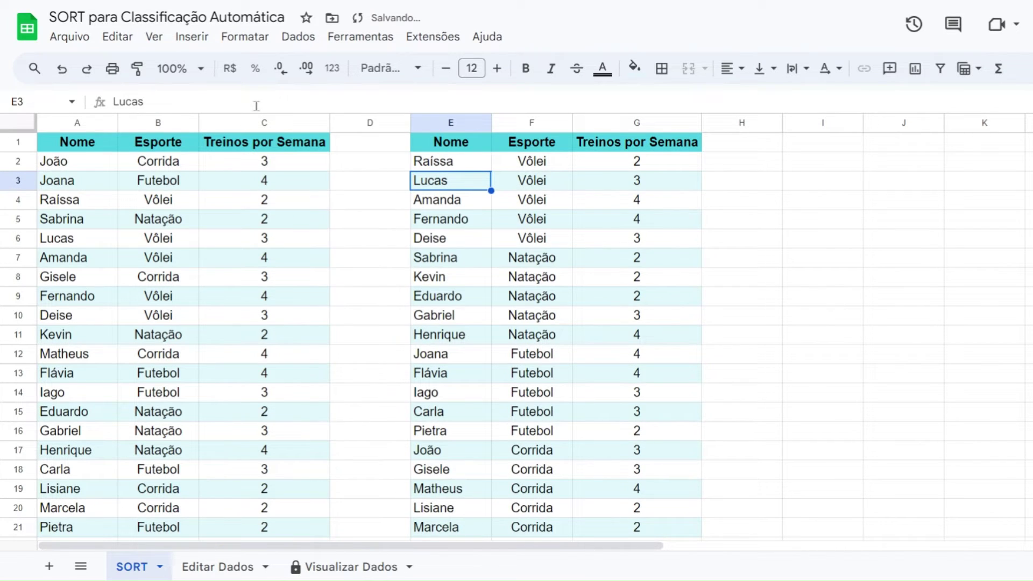
- Examine how the records in columns E to G are grouped and ordered by sport in the Esporte column
{"action": "scroll", "coordinate": [491, 154], "scroll_direction": "down", "scroll_amount": 3}
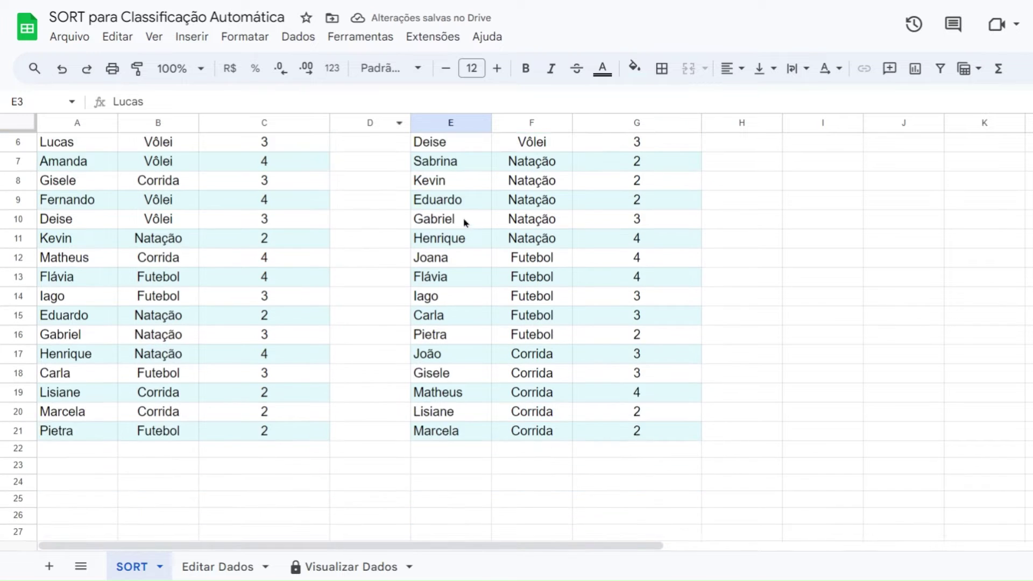
{"action": "scroll", "coordinate": [447, 277], "scroll_direction": "up", "scroll_amount": 3}
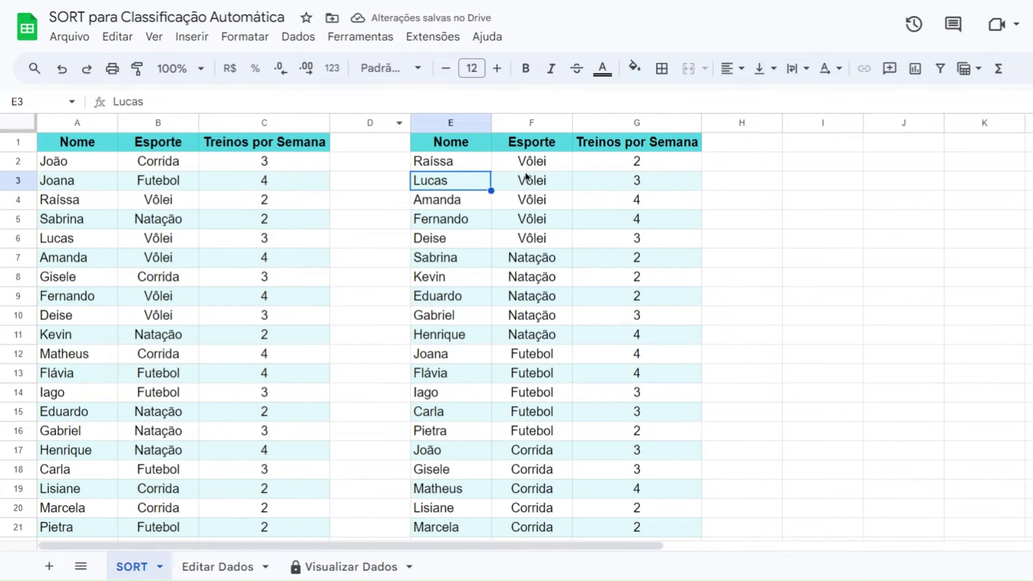
{"action": "scroll", "coordinate": [538, 215], "scroll_direction": "down", "scroll_amount": 1}
{"action": "scroll", "coordinate": [543, 242], "scroll_direction": "down", "scroll_amount": 3}
{"action": "scroll", "coordinate": [544, 270], "scroll_direction": "up", "scroll_amount": 4}
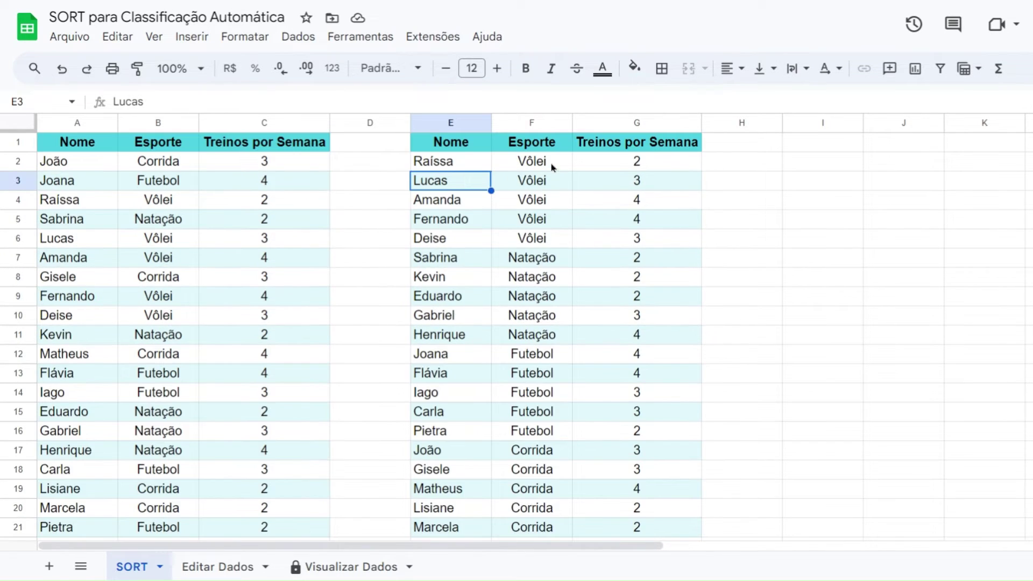
{"action": "left_click", "coordinate": [552, 167]}
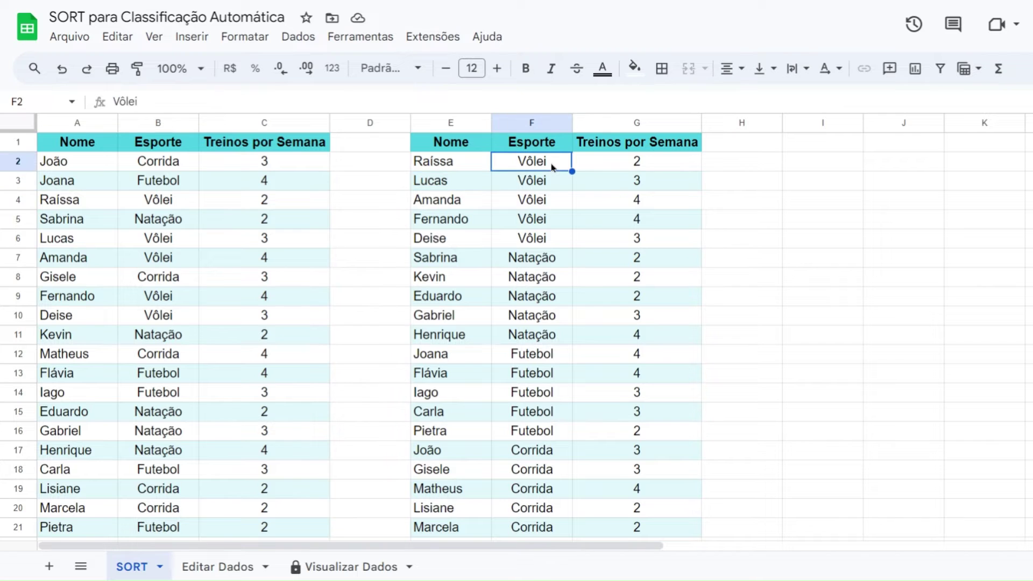
{"action": "left_click", "coordinate": [531, 257]}
{"action": "scroll", "coordinate": [525, 349], "scroll_direction": "down", "scroll_amount": 3}
{"action": "scroll", "coordinate": [535, 372], "scroll_direction": "up", "scroll_amount": 3}
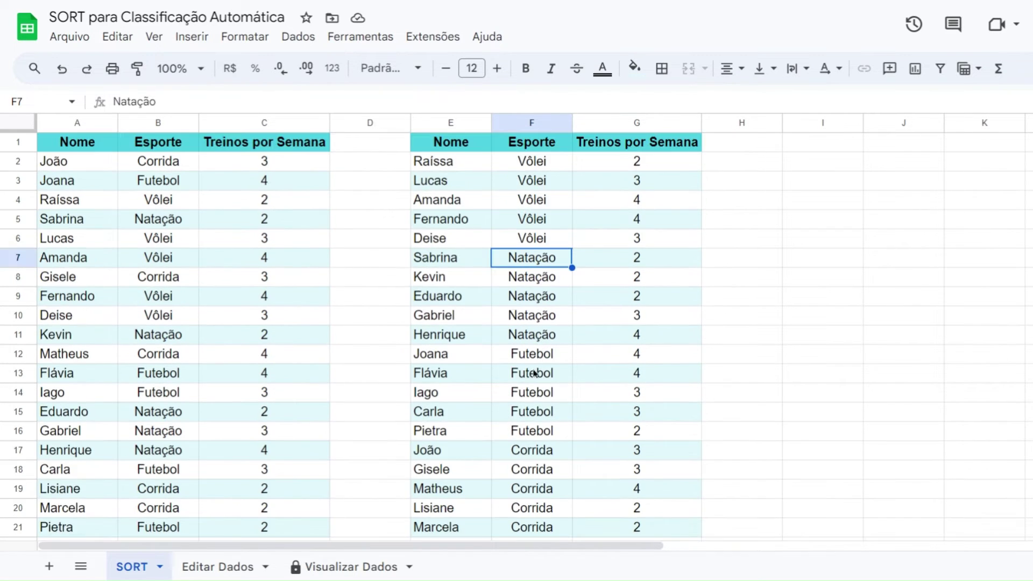
{"action": "left_click", "coordinate": [549, 171]}
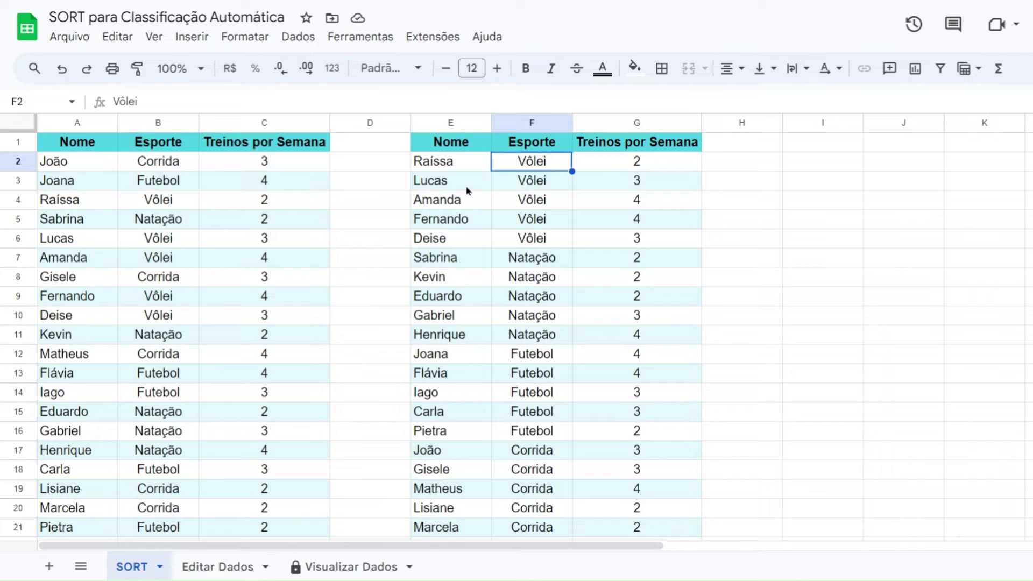
- Change the order argument of the SORT formula in E2 to VERDADEIRO for an ascending sort by Esporte
{"action": "left_click", "coordinate": [465, 170]}
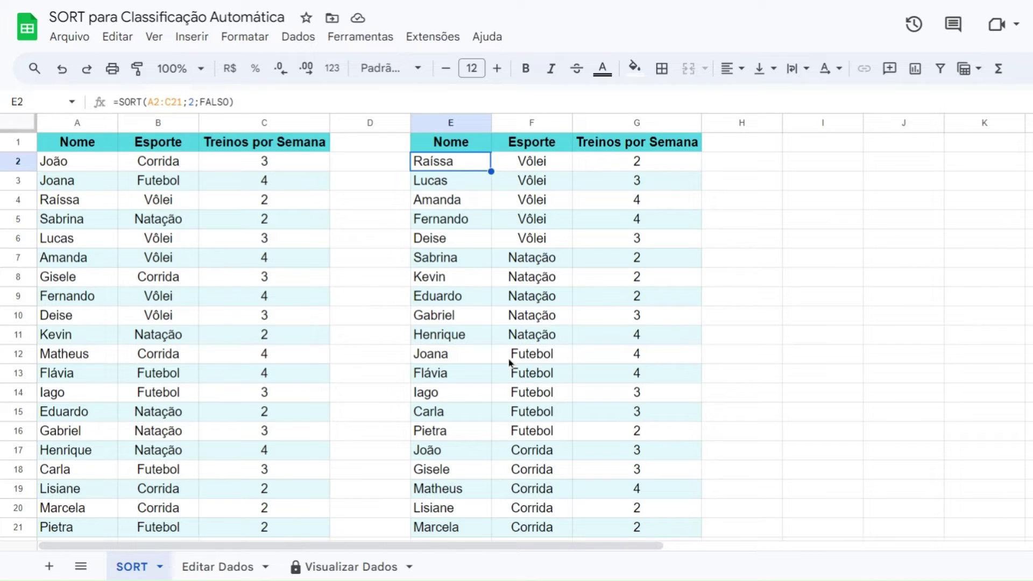
{"action": "left_click", "coordinate": [229, 102]}
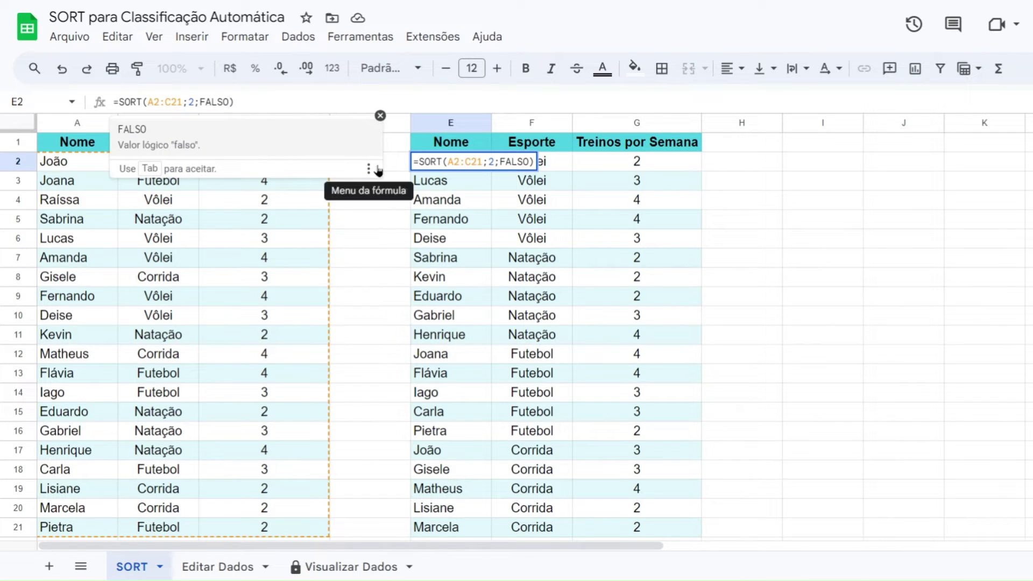
{"action": "key", "text": "BackSpace"}
{"action": "key", "text": "BackSpace"}
{"action": "key", "text": "BackSpace"}
{"action": "key", "text": "BackSpace"}
{"action": "key", "text": "BackSpace"}
{"action": "type", "text": "VERDADE"}
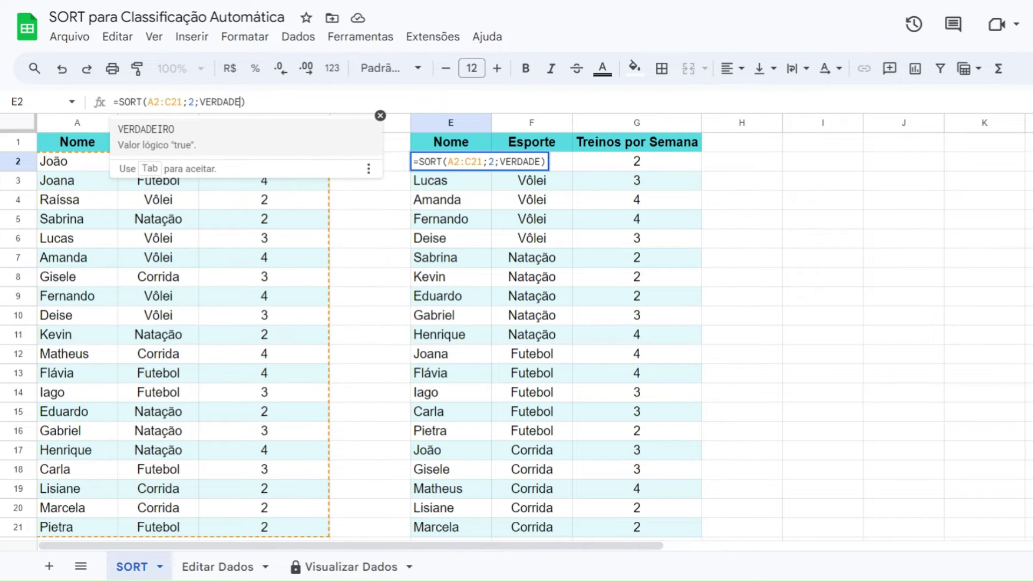
{"action": "type", "text": "IRO"}
{"action": "key", "text": "Return"}
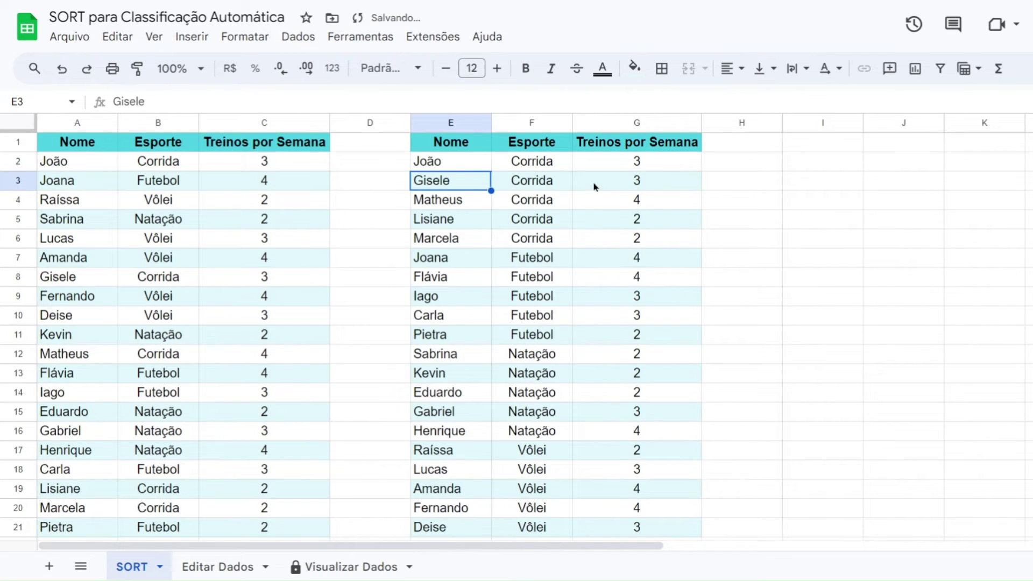
- Check the ascending sport order, and set the sort column of the E2 formula to 3, Treinos por Semana
{"action": "scroll", "coordinate": [565, 186], "scroll_direction": "down", "scroll_amount": 1}
{"action": "scroll", "coordinate": [535, 184], "scroll_direction": "up", "scroll_amount": 1}
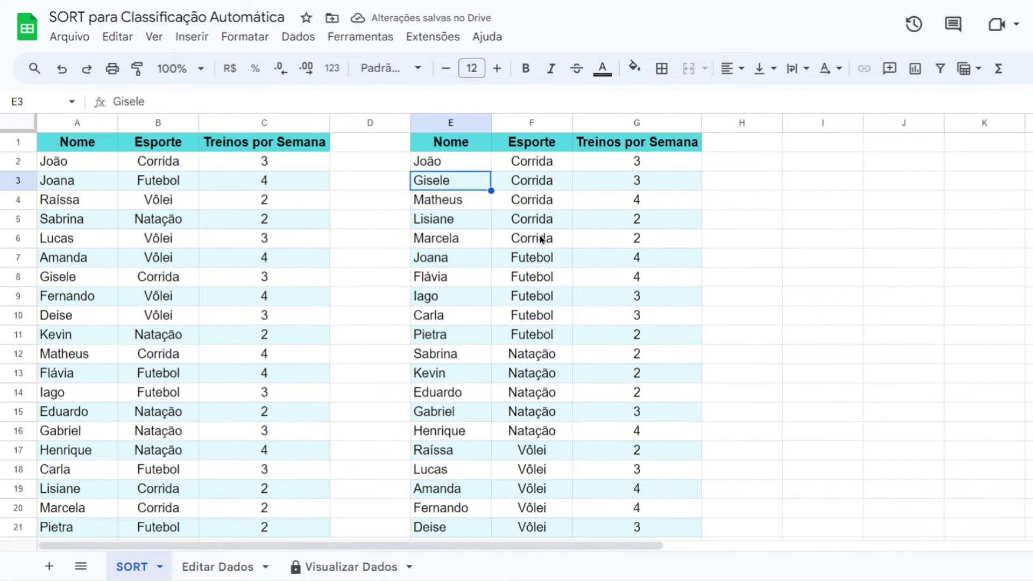
{"action": "scroll", "coordinate": [541, 302], "scroll_direction": "down", "scroll_amount": 1}
{"action": "scroll", "coordinate": [522, 468], "scroll_direction": "up", "scroll_amount": 1}
{"action": "left_click", "coordinate": [438, 162]}
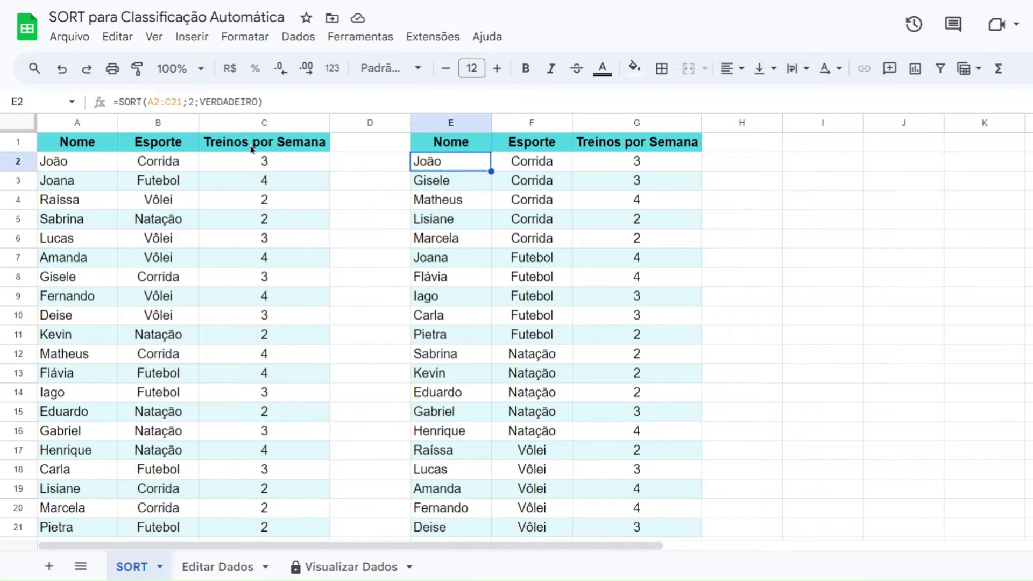
{"action": "left_click", "coordinate": [192, 101]}
{"action": "key", "text": "BackSpace"}
{"action": "type", "text": "3"}
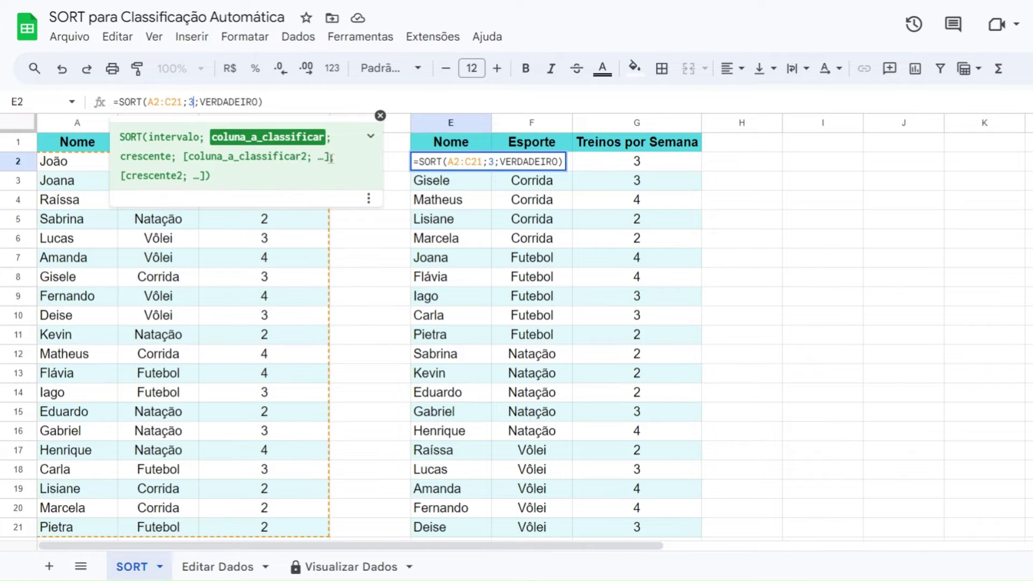
{"action": "key", "text": "Return"}
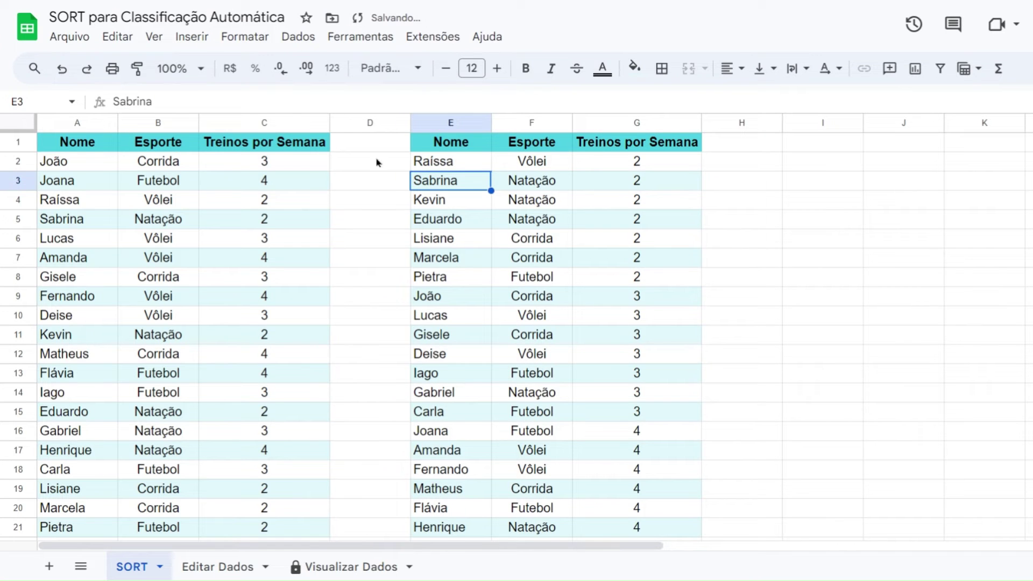
- Check the ascending training counts in column G, and set the order argument of the E2 formula to FALSO for a descending sort
{"action": "left_click", "coordinate": [676, 162]}
{"action": "scroll", "coordinate": [671, 179], "scroll_direction": "down", "scroll_amount": 3}
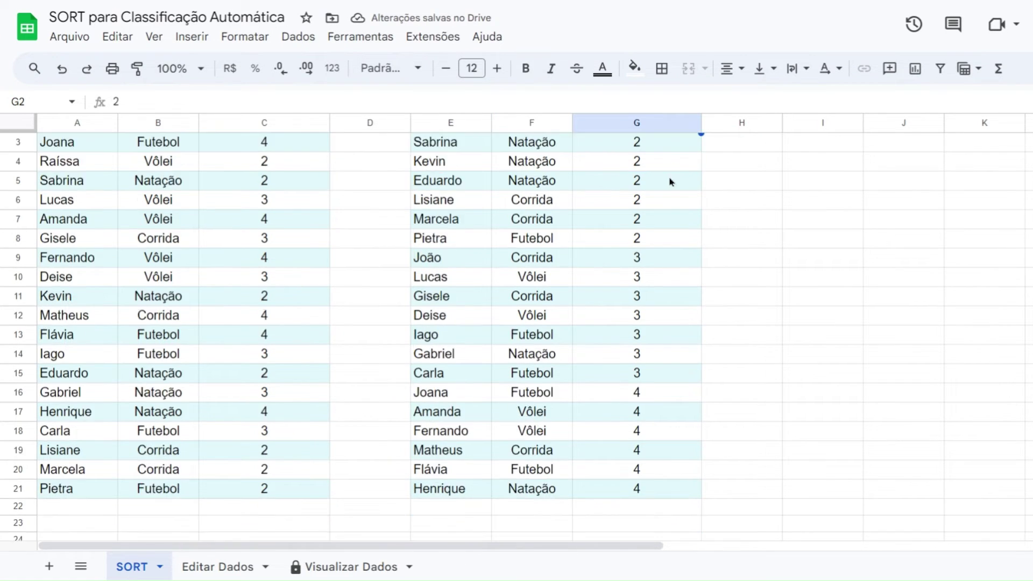
{"action": "scroll", "coordinate": [667, 172], "scroll_direction": "up", "scroll_amount": 3}
{"action": "scroll", "coordinate": [674, 215], "scroll_direction": "down", "scroll_amount": 1}
{"action": "scroll", "coordinate": [660, 334], "scroll_direction": "up", "scroll_amount": 1}
{"action": "left_click", "coordinate": [487, 163]}
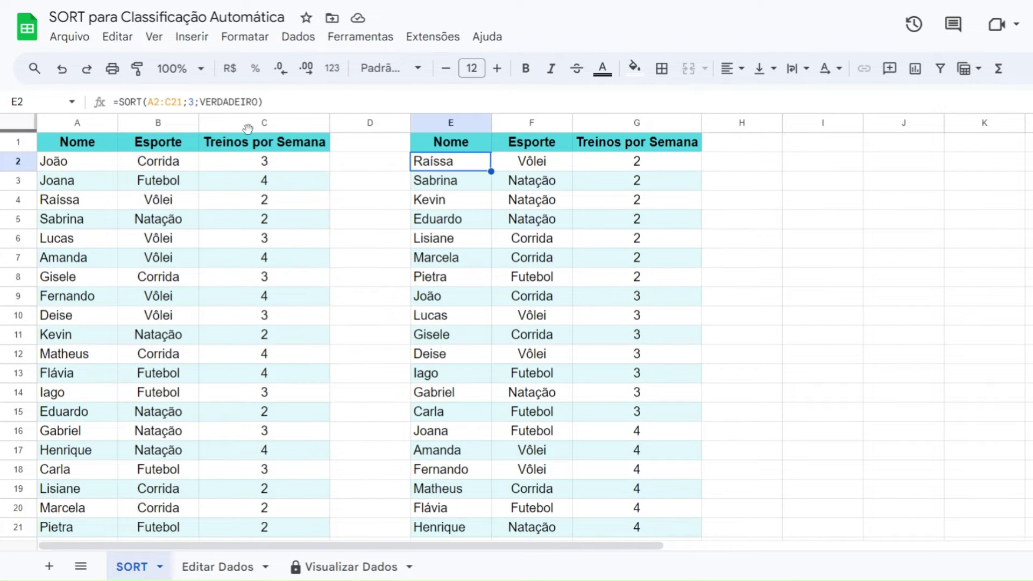
{"action": "left_click_drag", "start_coordinate": [261, 102], "coordinate": [203, 102]}
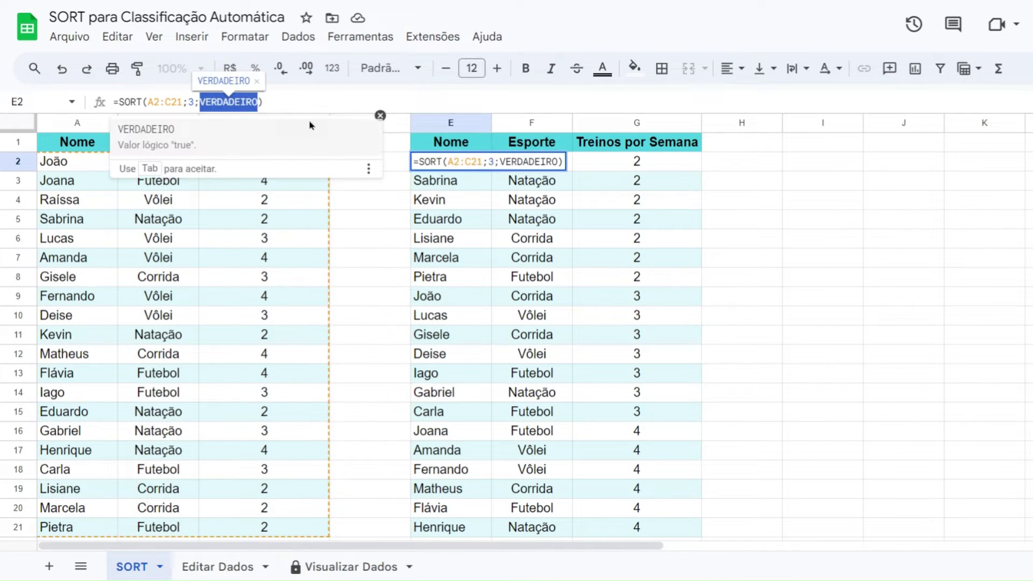
{"action": "type", "text": "FALSO"}
{"action": "key", "text": "Return"}
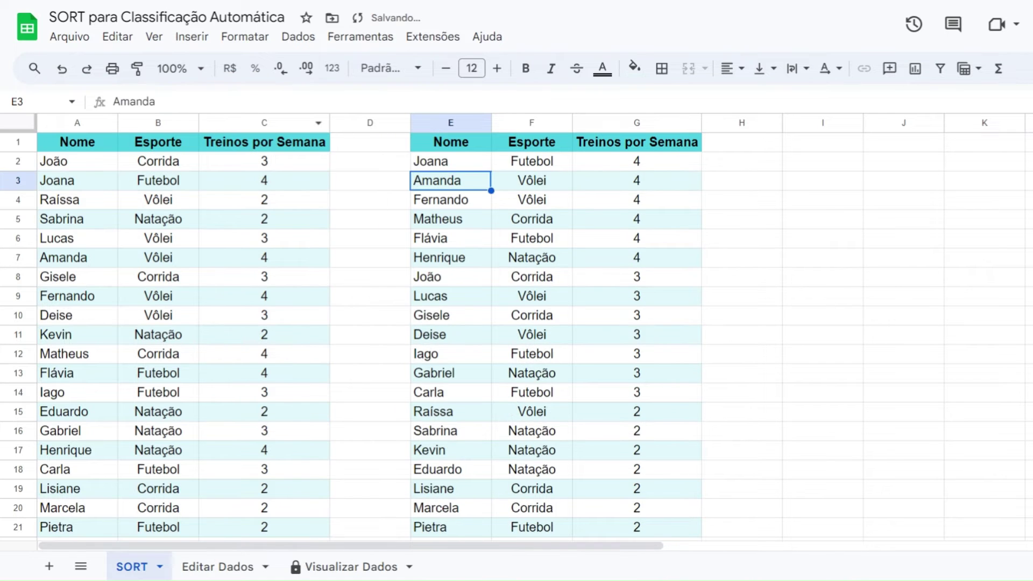
{"action": "scroll", "coordinate": [643, 203], "scroll_direction": "down", "scroll_amount": 3}
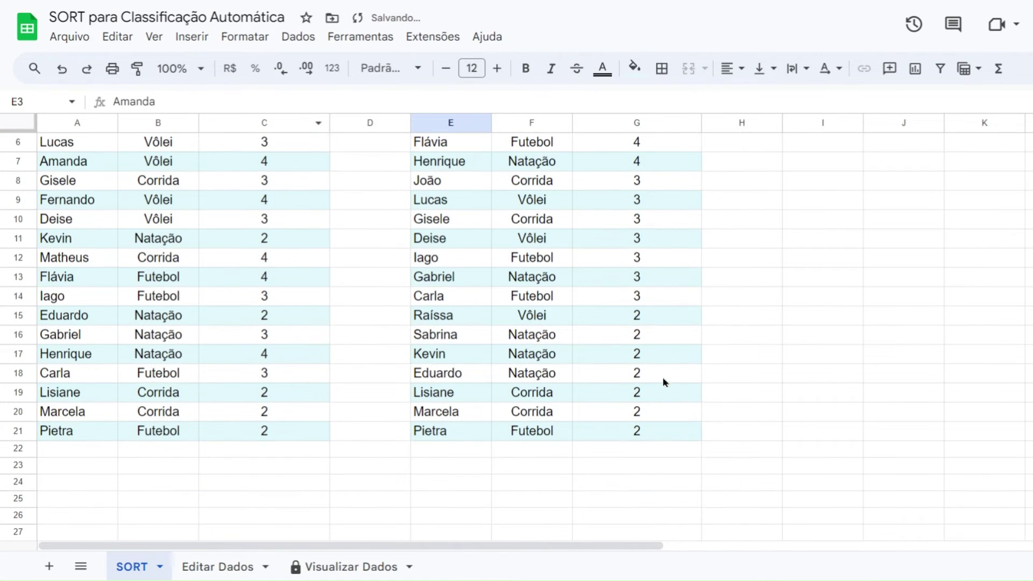
- Review the descending result on the SORT sheet, and look over the data on the Editar Dados and Visualizar Dados sheets
{"action": "scroll", "coordinate": [666, 382], "scroll_direction": "up", "scroll_amount": 3}
{"action": "left_click", "coordinate": [358, 146]}
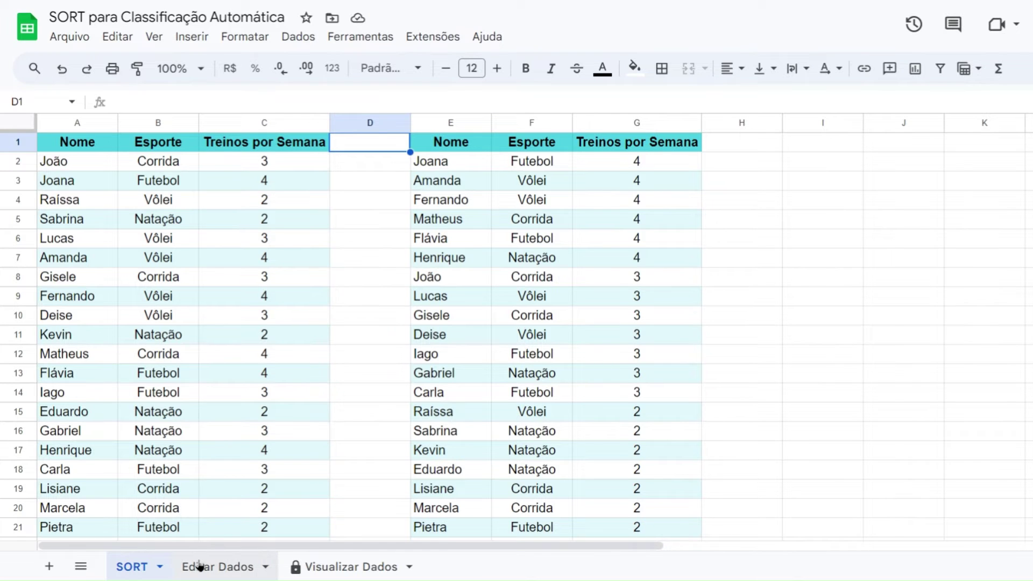
{"action": "left_click", "coordinate": [199, 566]}
{"action": "left_click", "coordinate": [381, 145]}
{"action": "key", "text": "ctrl+shift+Page_Up"}
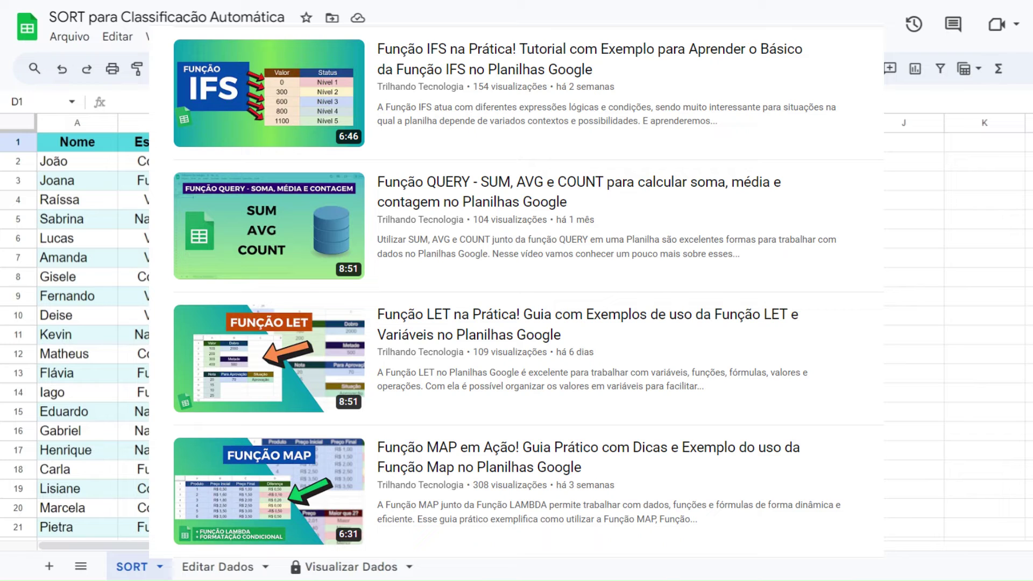
{"action": "key", "text": "Down"}
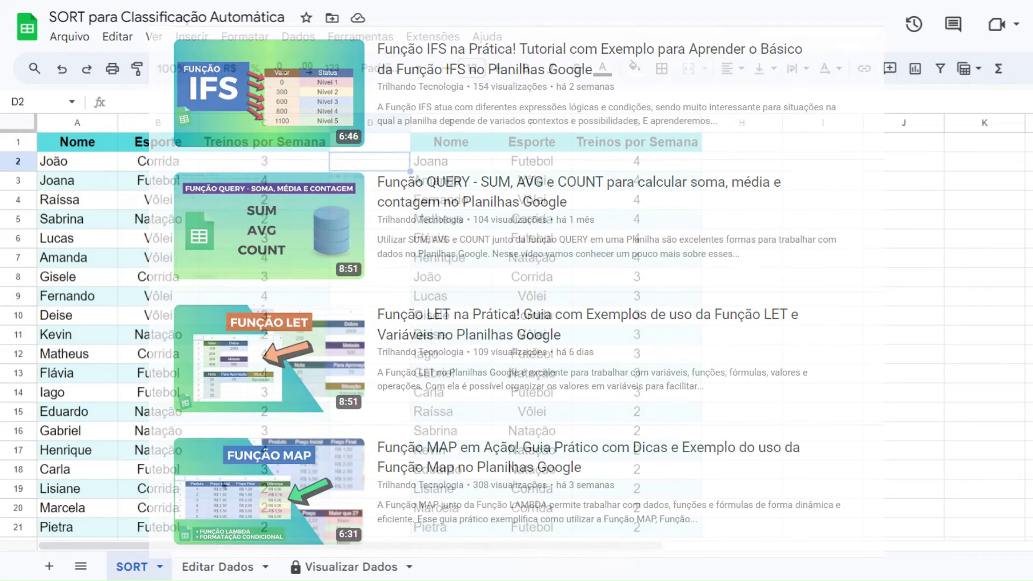
{"action": "left_click", "coordinate": [206, 566]}
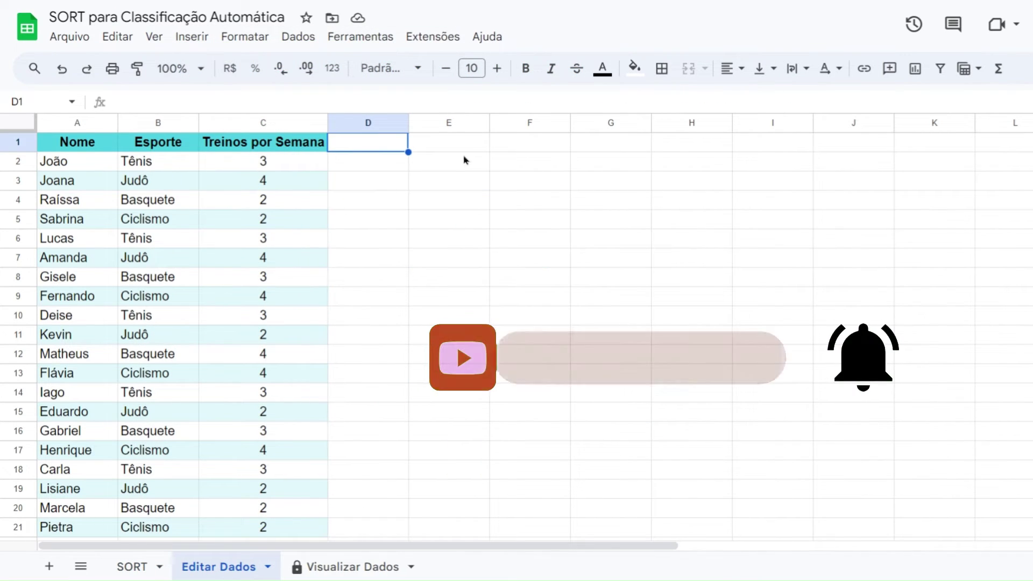
{"action": "left_click", "coordinate": [329, 564]}
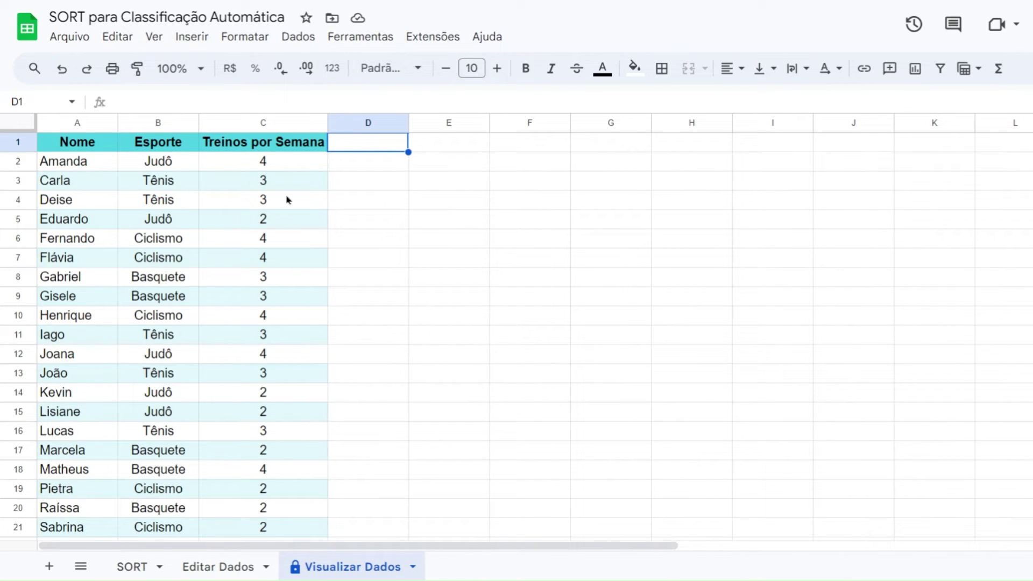
- Try to edit the Treinos por Semana values in C3 on the protected Visualizar Dados sheet, and decline the edit
{"action": "left_click", "coordinate": [311, 184]}
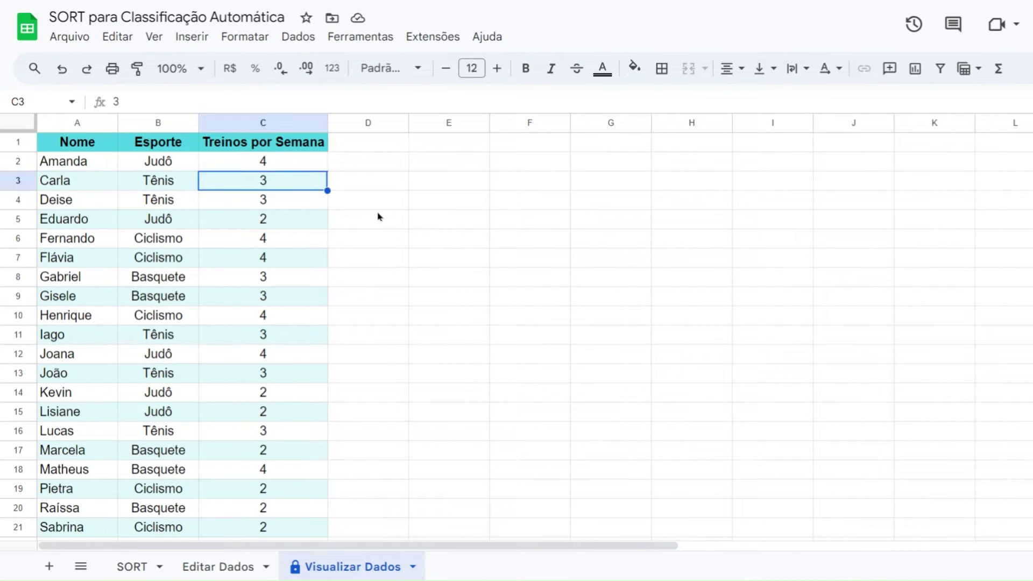
{"action": "key", "text": "Return"}
{"action": "key", "text": "Return"}
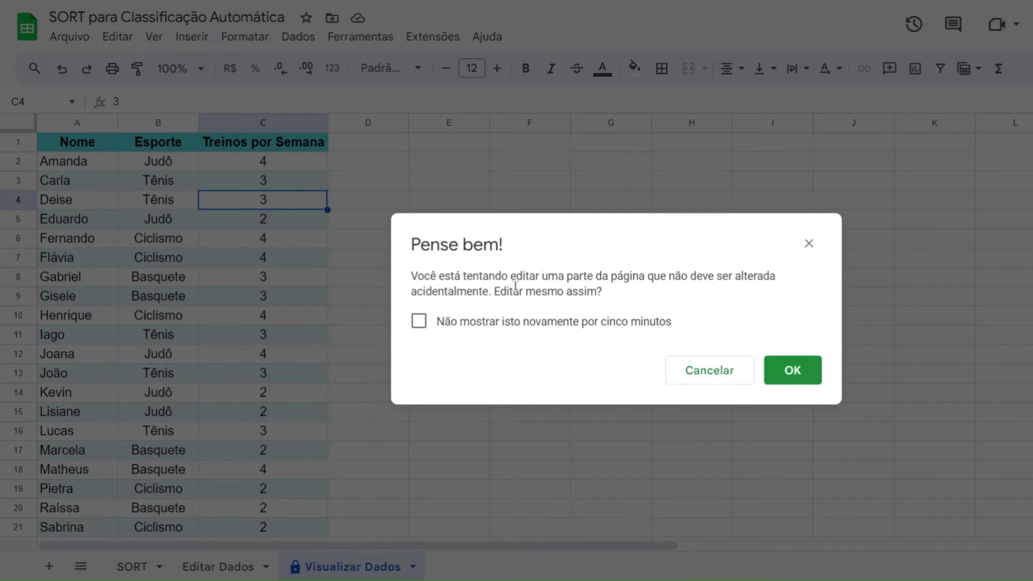
{"action": "left_click", "coordinate": [696, 380]}
{"action": "left_click", "coordinate": [356, 148]}
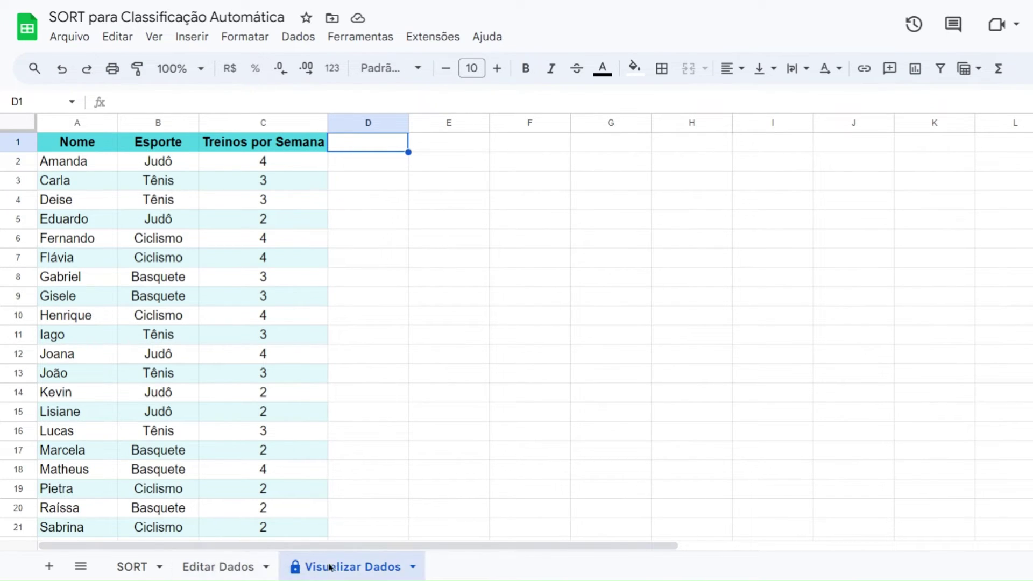
- Compare the tables on the Editar Dados, Visualizar Dados and SORT sheets, including the original and sorted tables on SORT
{"action": "left_click", "coordinate": [222, 570]}
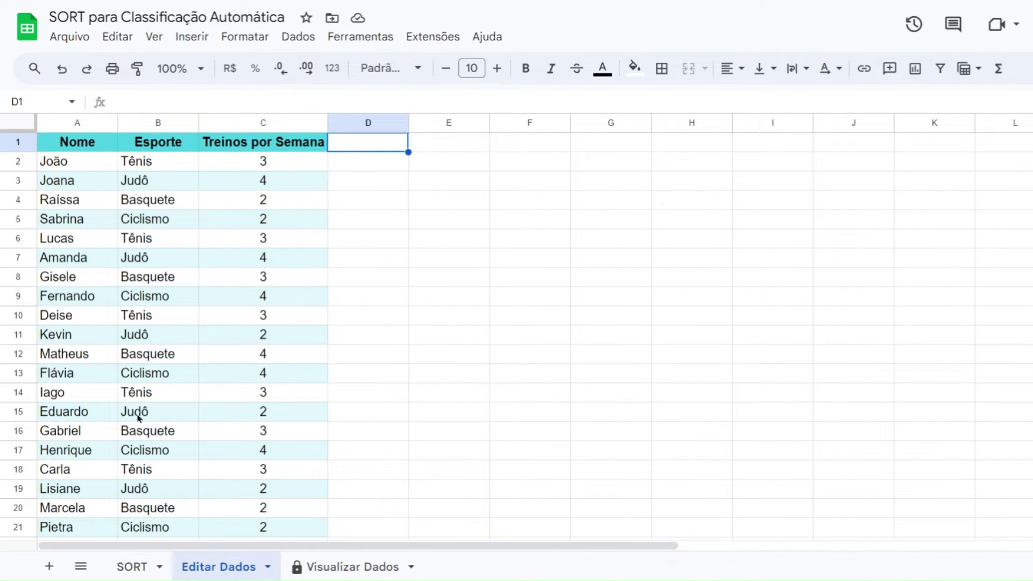
{"action": "left_click", "coordinate": [349, 568]}
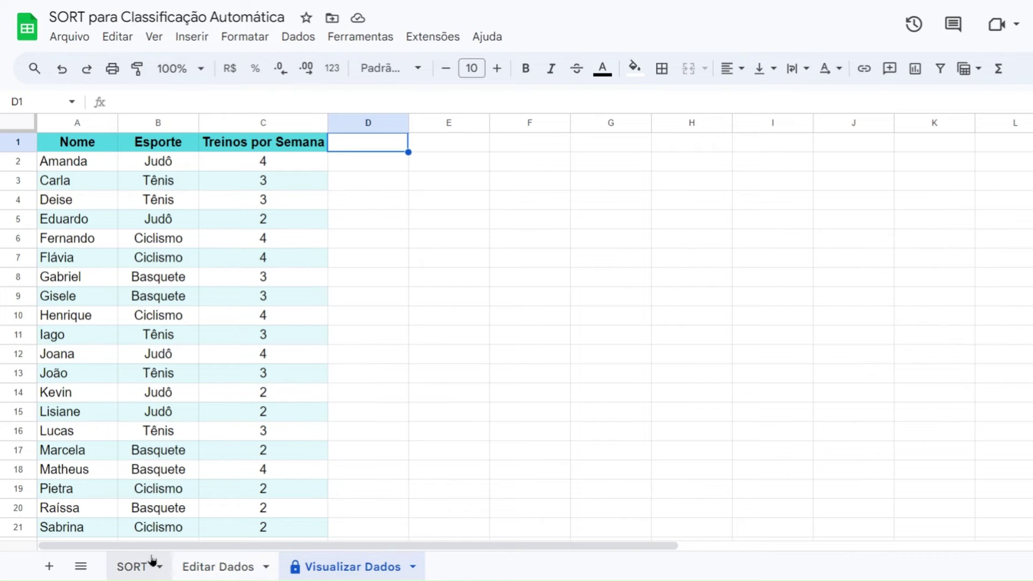
{"action": "left_click", "coordinate": [139, 567]}
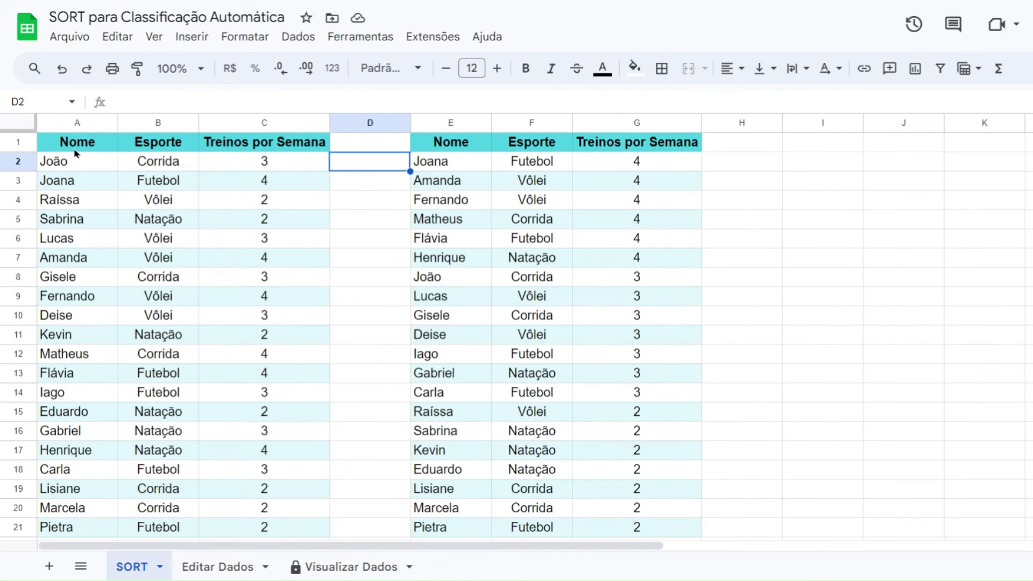
{"action": "left_click_drag", "start_coordinate": [74, 149], "coordinate": [293, 375]}
{"action": "left_click_drag", "start_coordinate": [430, 142], "coordinate": [639, 355]}
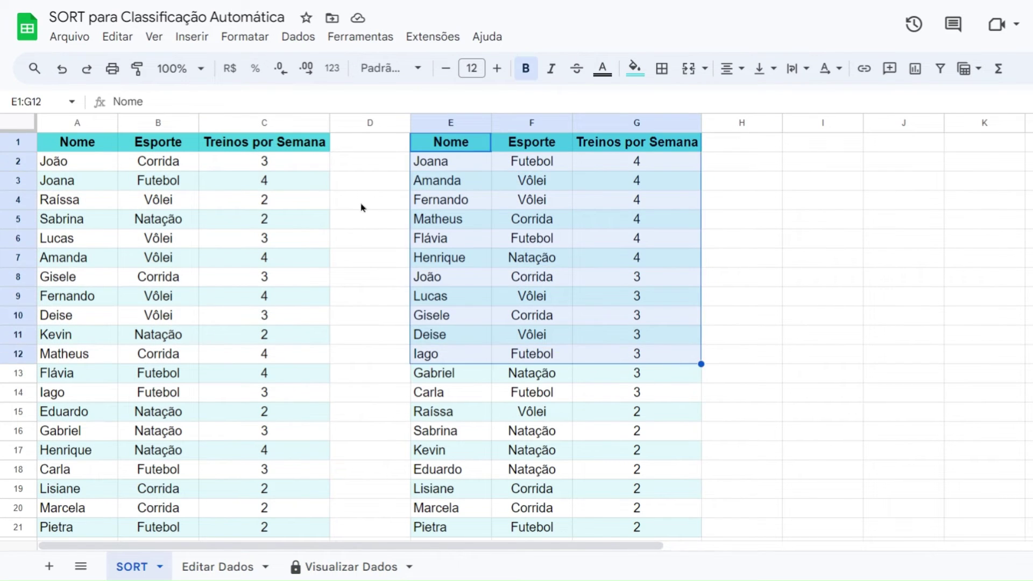
{"action": "left_click", "coordinate": [360, 211]}
{"action": "left_click", "coordinate": [221, 568]}
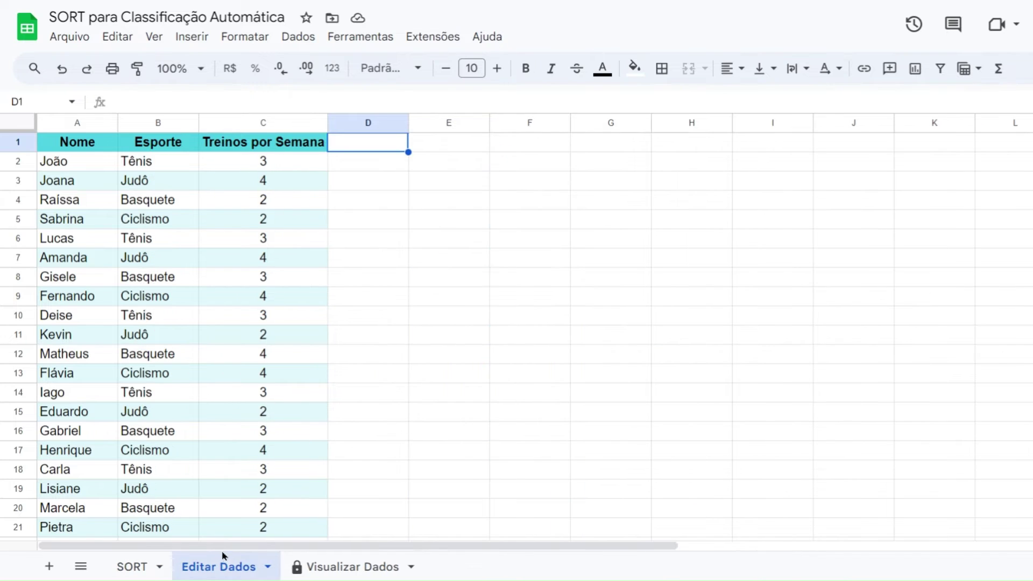
{"action": "left_click", "coordinate": [340, 565]}
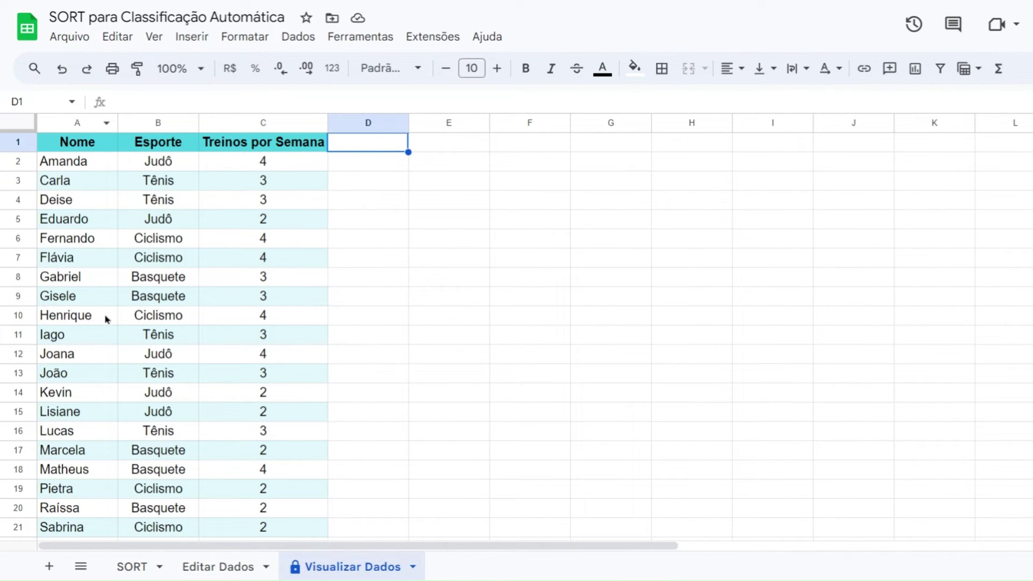
- Try to set C3 on the protected Visualizar Dados sheet to 2, and cancel the edit
{"action": "left_click", "coordinate": [279, 184]}
{"action": "type", "text": "2"}
{"action": "key", "text": "Return"}
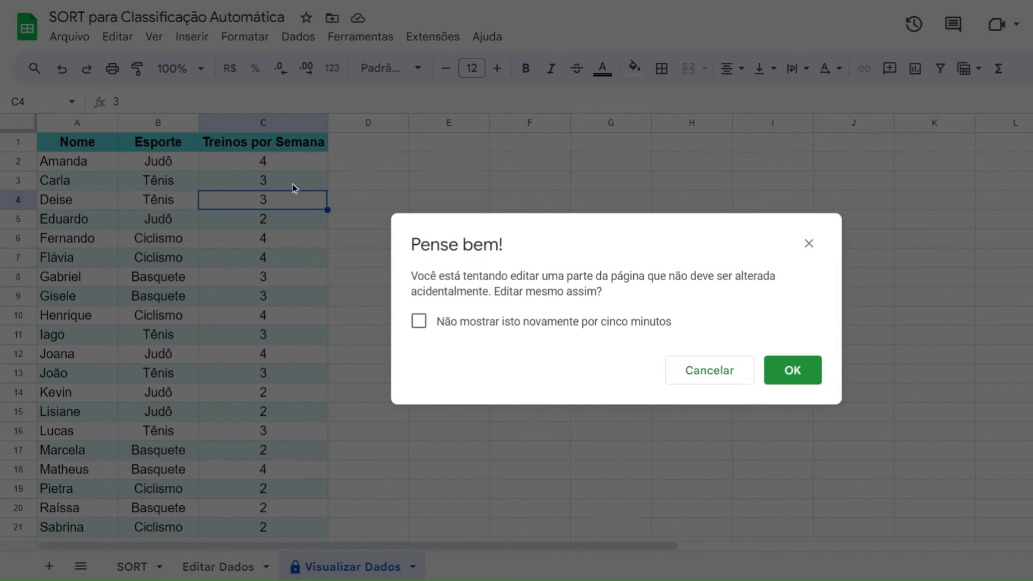
{"action": "left_click", "coordinate": [692, 377]}
{"action": "left_click", "coordinate": [374, 146]}
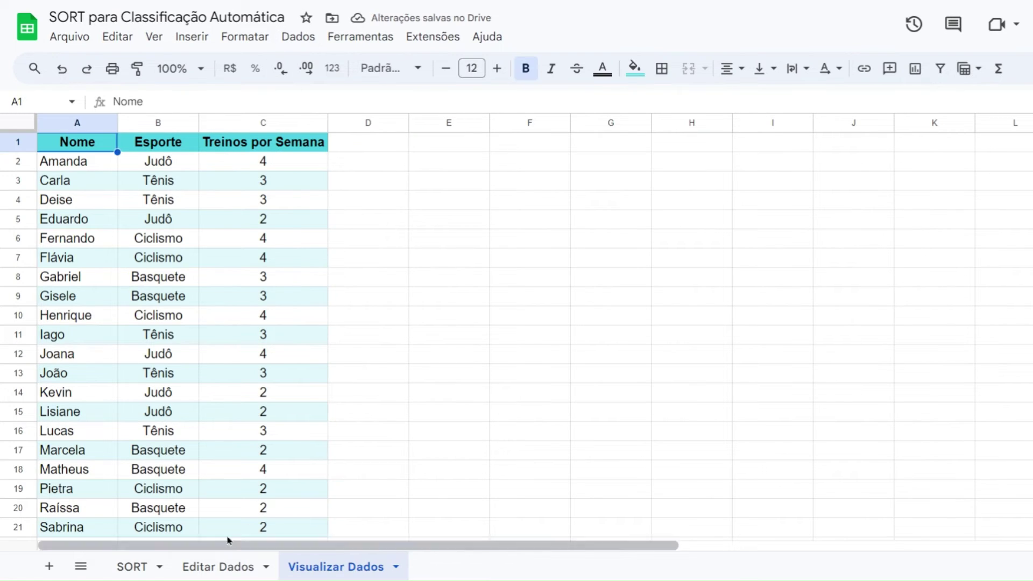
- Delete the existing SORT formula from cell A2 of the Visualizar Dados sheet
{"action": "left_click", "coordinate": [70, 167]}
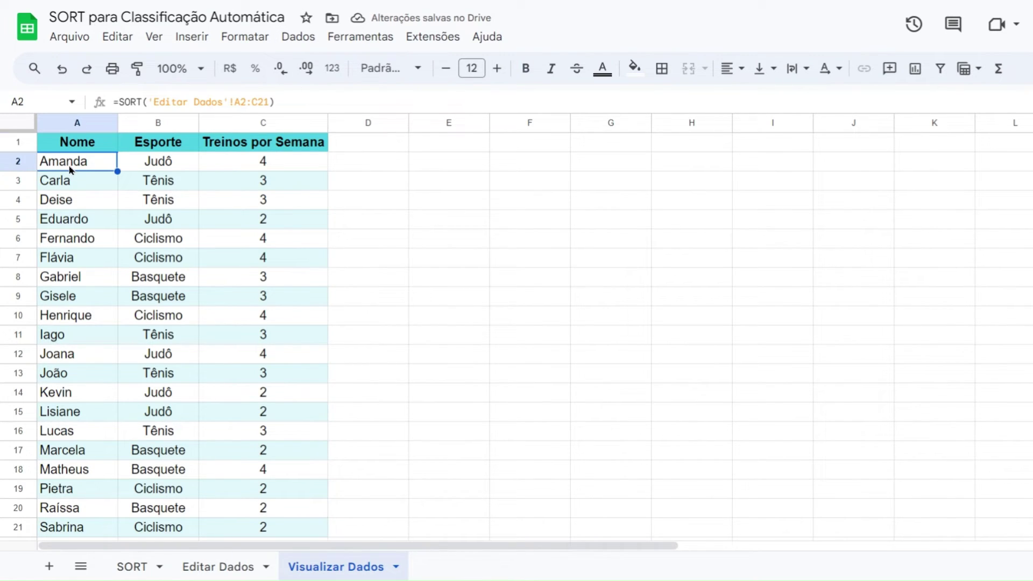
{"action": "key", "text": "Delete"}
{"action": "left_click", "coordinate": [403, 149]}
{"action": "left_click", "coordinate": [100, 164]}
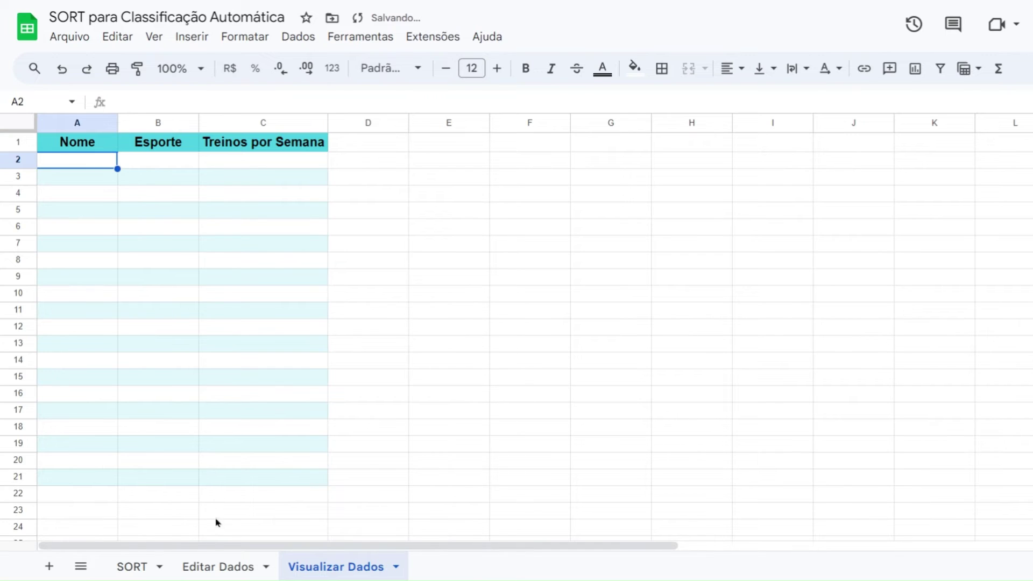
- Enter =SORT('Editar Dados'!A2:C21) in A2 of Visualizar Dados to pull in the sorted data from the Editar Dados sheet
{"action": "left_click", "coordinate": [222, 567]}
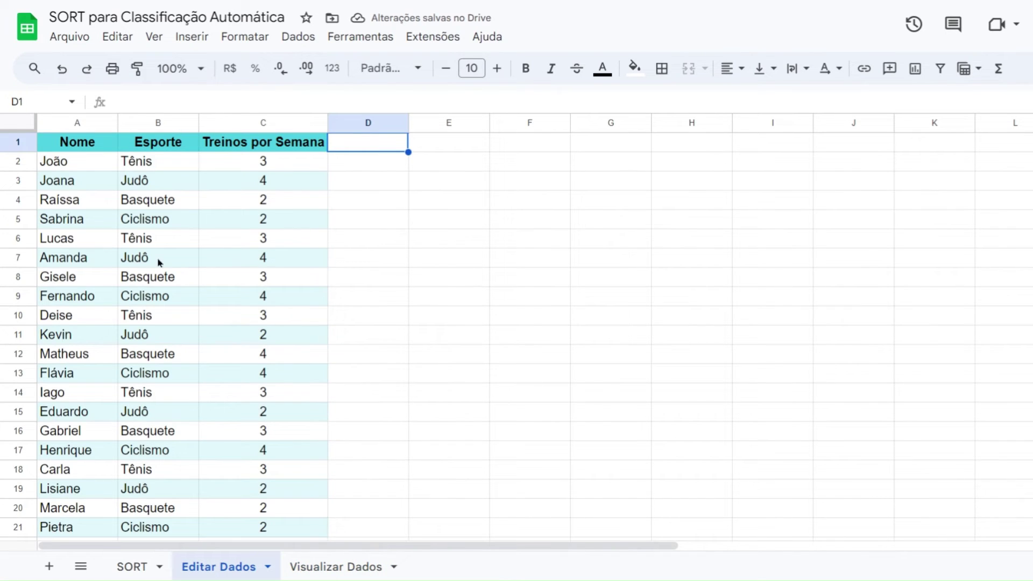
{"action": "left_click", "coordinate": [338, 567]}
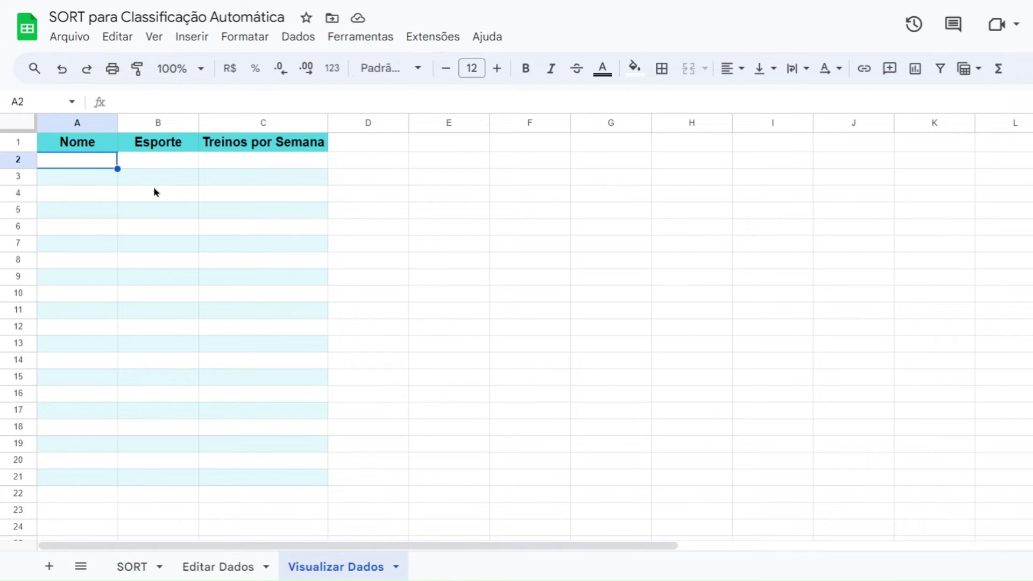
{"action": "type", "text": "=SORT"}
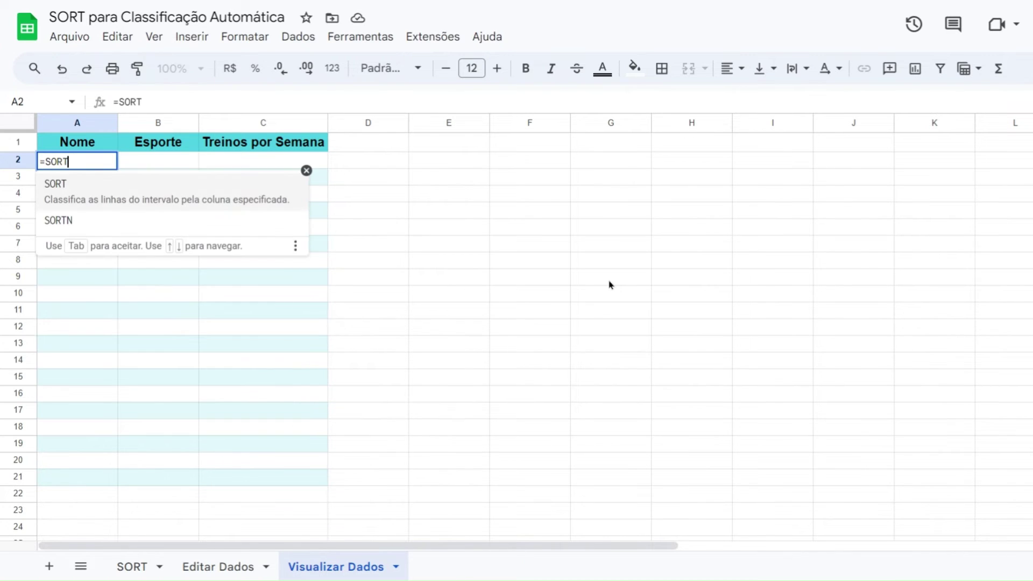
{"action": "left_click", "coordinate": [132, 199]}
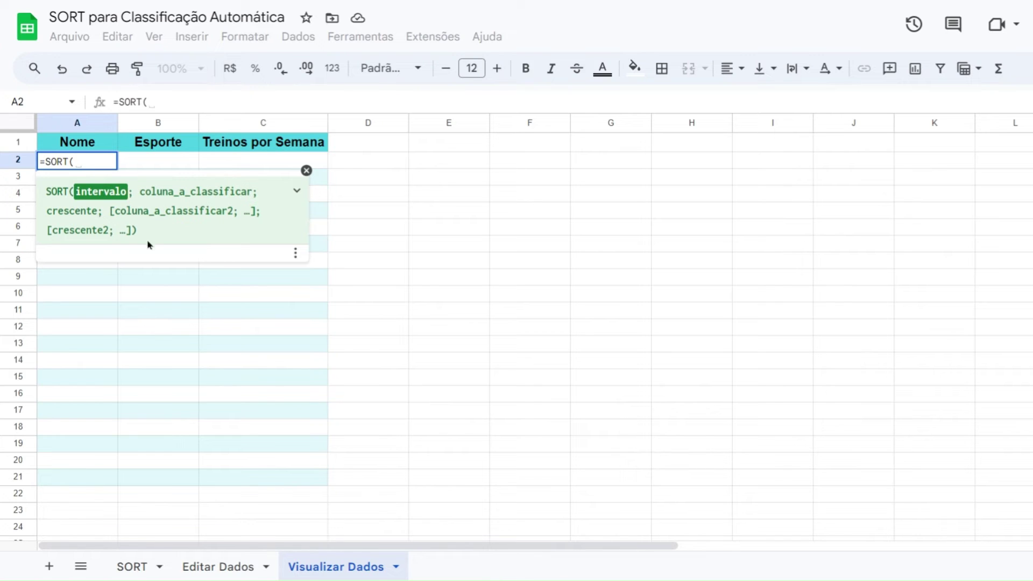
{"action": "left_click", "coordinate": [228, 571]}
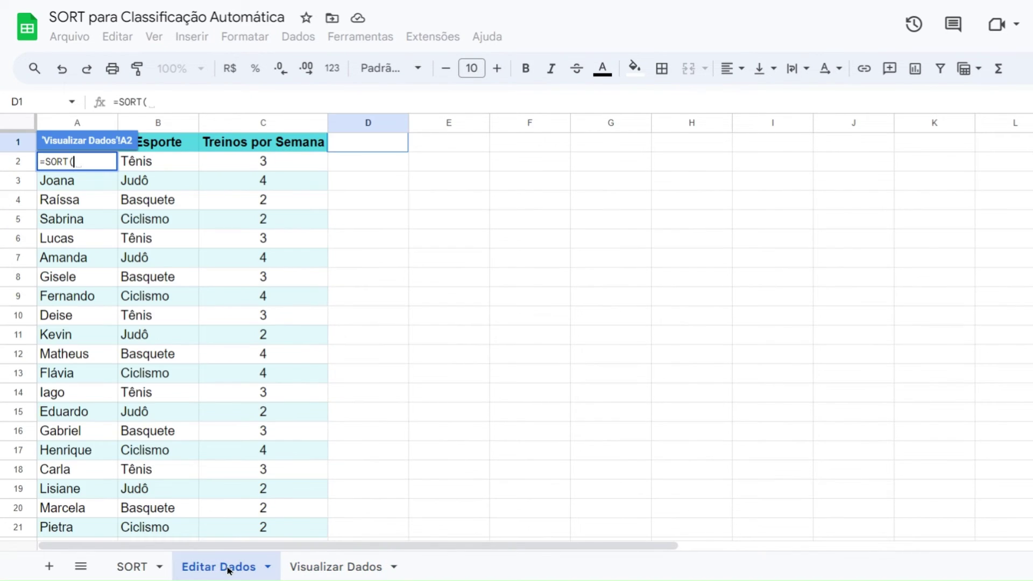
{"action": "left_click_drag", "start_coordinate": [286, 162], "coordinate": [65, 490]}
{"action": "left_click", "coordinate": [302, 107]}
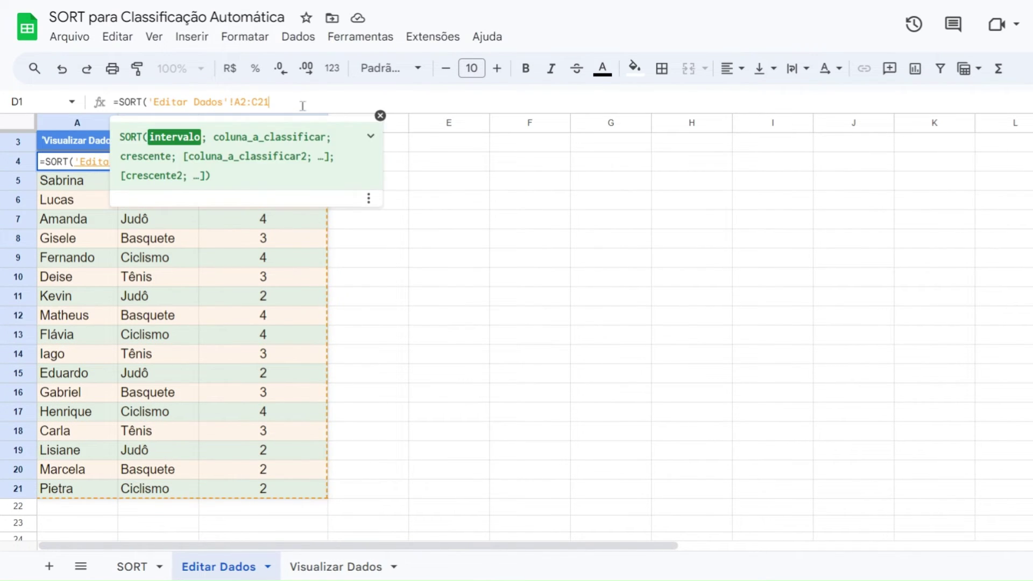
{"action": "type", "text": ")"}
{"action": "key", "text": "Return"}
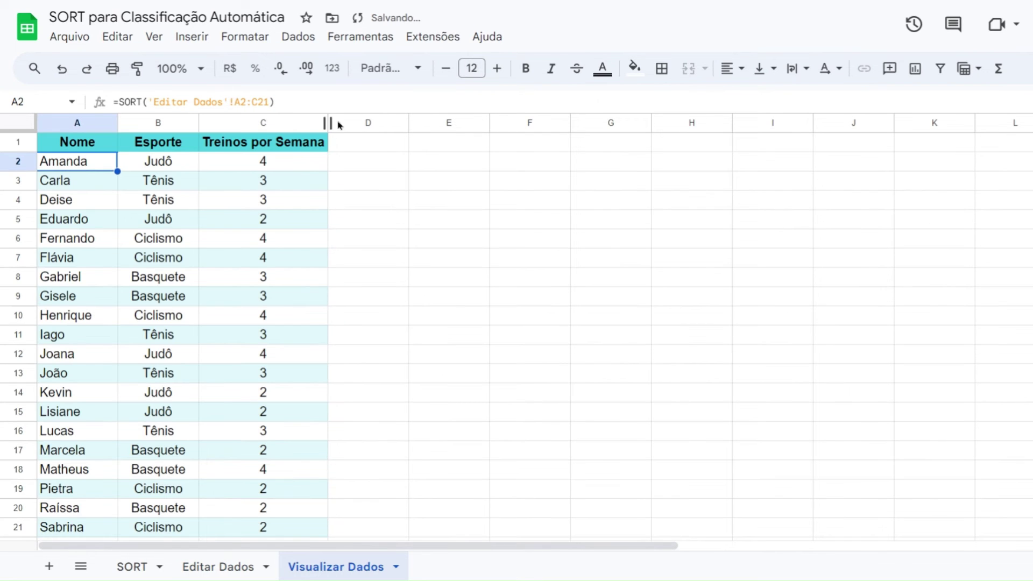
- Compare the original row order on Editar Dados with the alphabetical order of the names on Visualizar Dados
{"action": "left_click", "coordinate": [231, 566]}
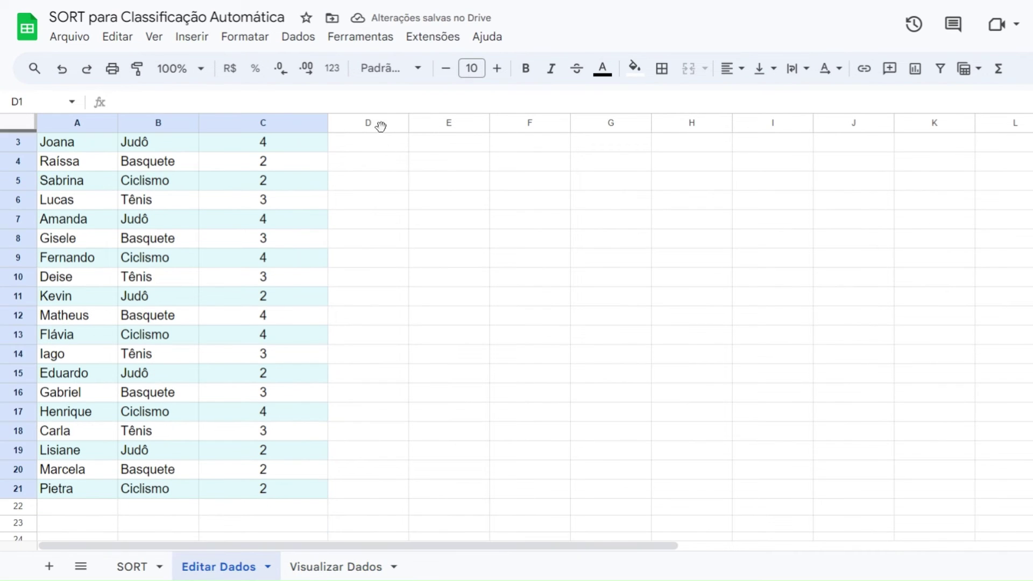
{"action": "left_click", "coordinate": [379, 145]}
{"action": "scroll", "coordinate": [379, 144], "scroll_direction": "up", "scroll_amount": 1}
{"action": "left_click", "coordinate": [358, 568]}
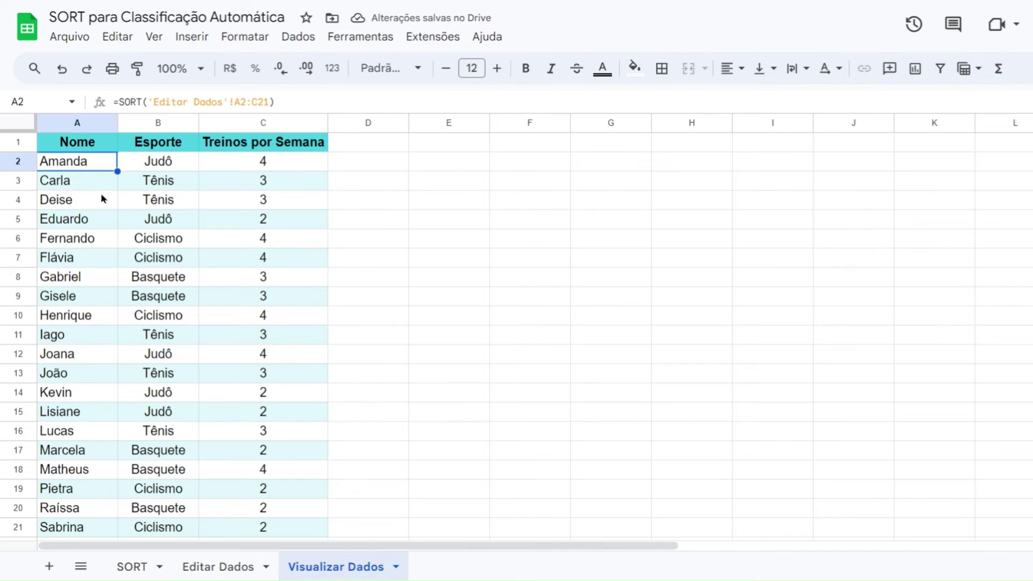
{"action": "left_click", "coordinate": [354, 144]}
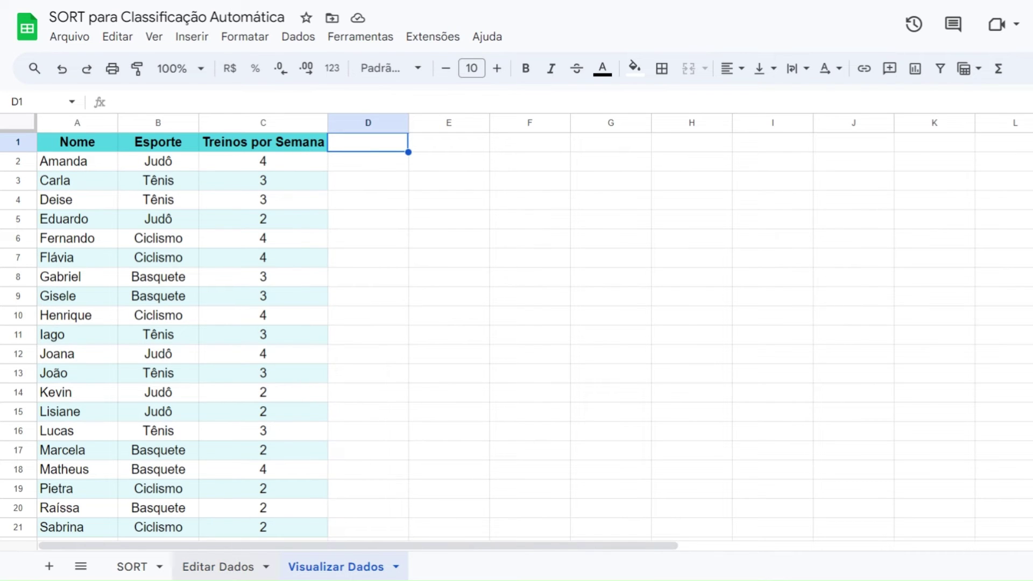
{"action": "left_click", "coordinate": [94, 163]}
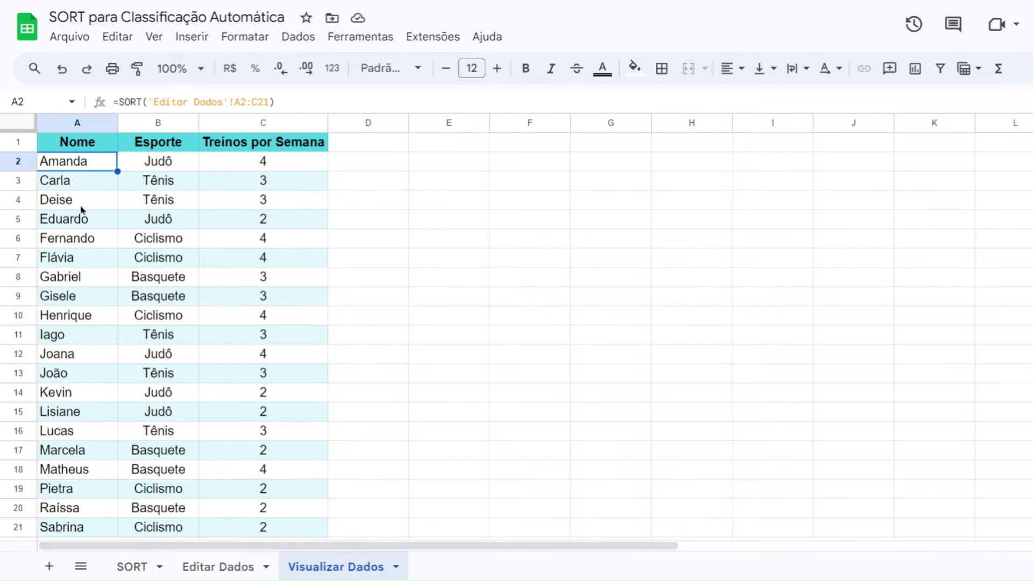
{"action": "scroll", "coordinate": [78, 224], "scroll_direction": "down", "scroll_amount": 3}
{"action": "scroll", "coordinate": [70, 301], "scroll_direction": "up", "scroll_amount": 3}
{"action": "scroll", "coordinate": [54, 167], "scroll_direction": "down", "scroll_amount": 3}
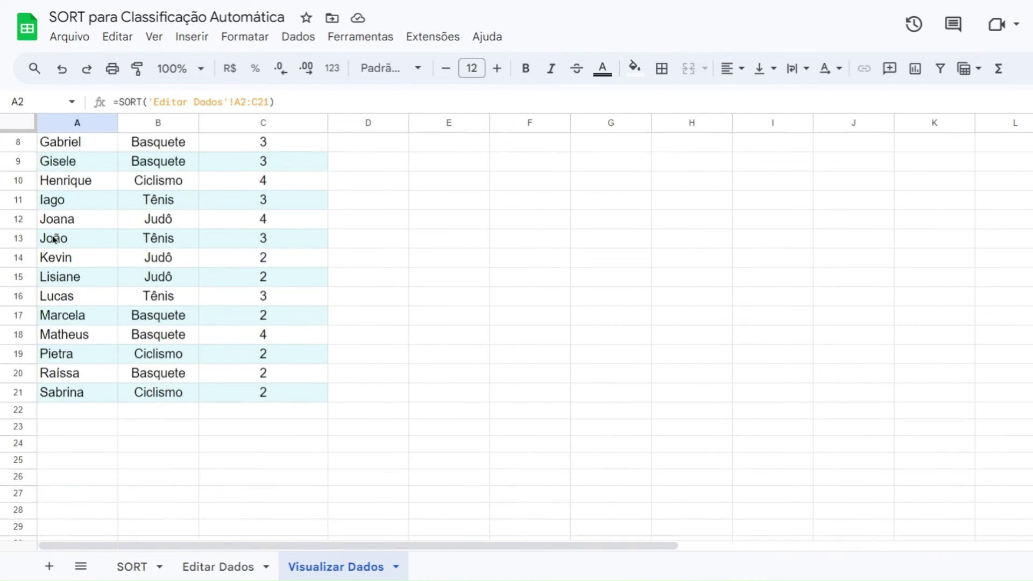
{"action": "scroll", "coordinate": [48, 237], "scroll_direction": "up", "scroll_amount": 3}
- Edit the formula in A2 of Visualizar Dados to =SORT('Editar Dados'!A2:C21; 2; FALSO) to sort by Esporte in descending order
{"action": "left_click", "coordinate": [272, 104]}
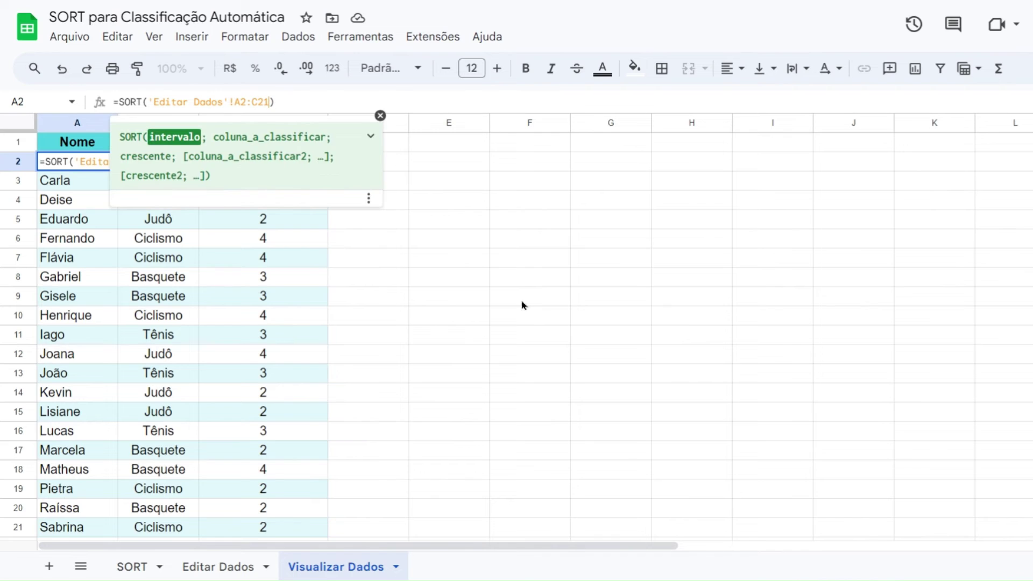
{"action": "type", "text": "; "}
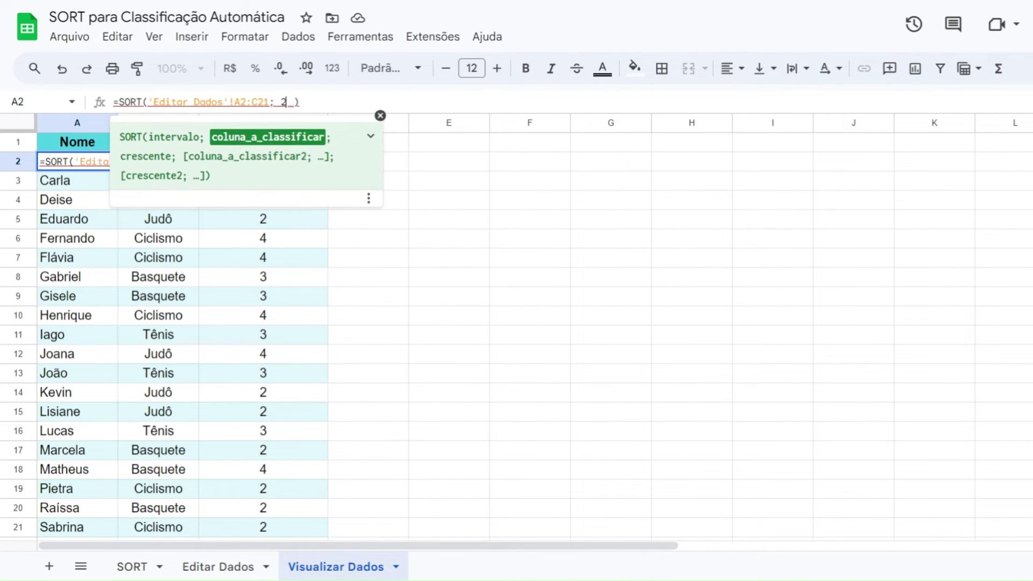
{"action": "type", "text": "2; "}
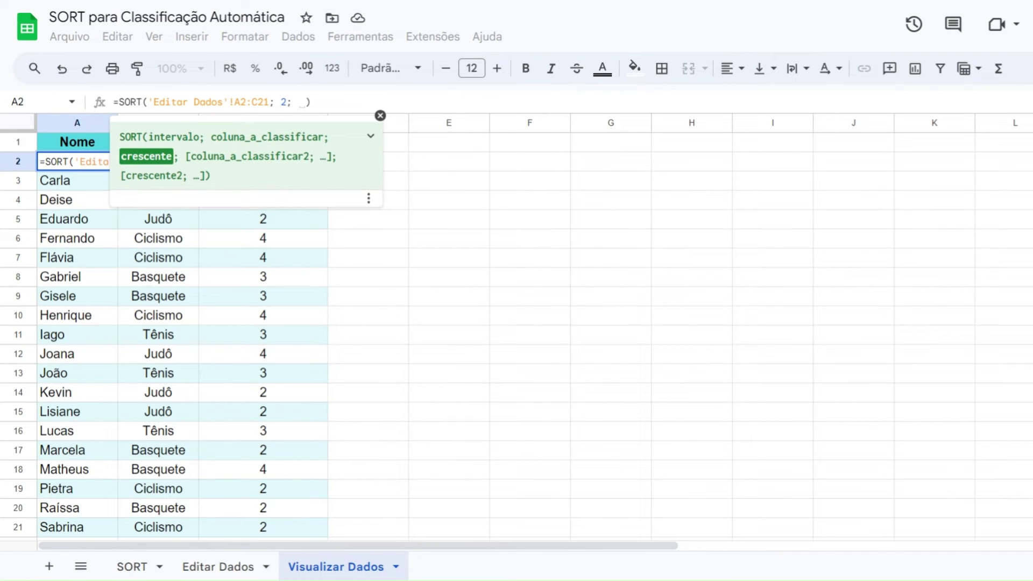
{"action": "type", "text": "FALSO"}
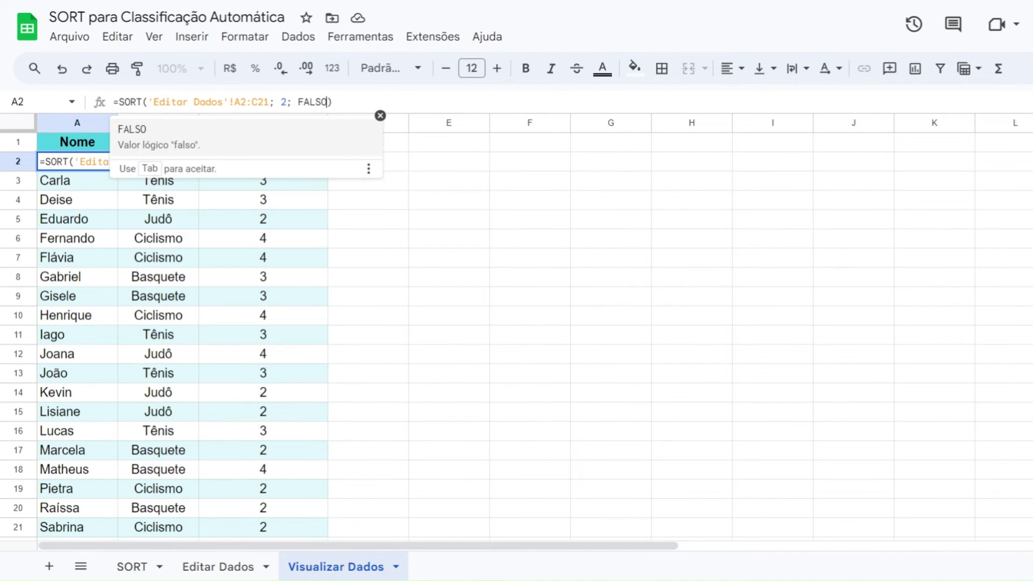
{"action": "type", "text": ")"}
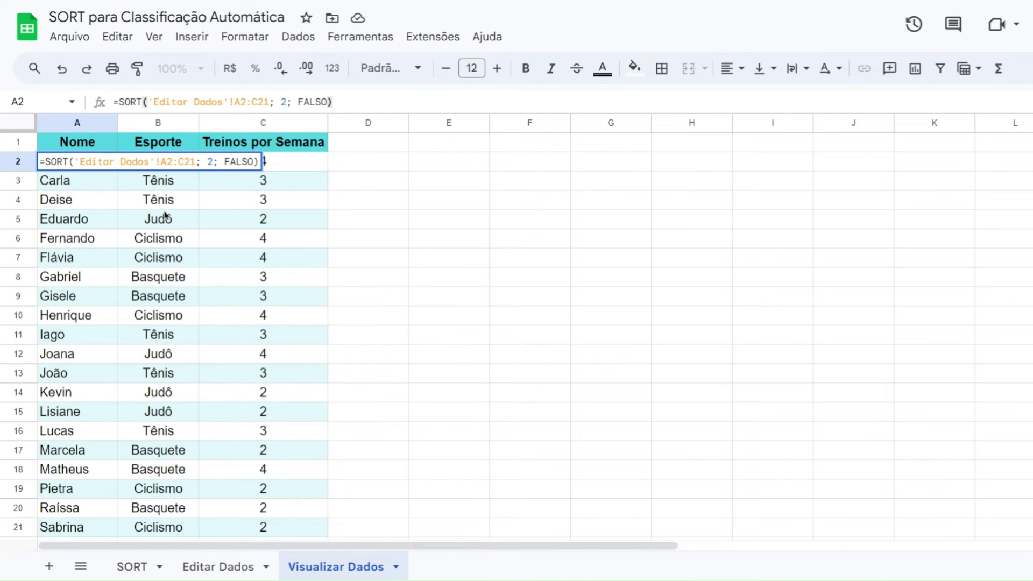
{"action": "key", "text": "Return"}
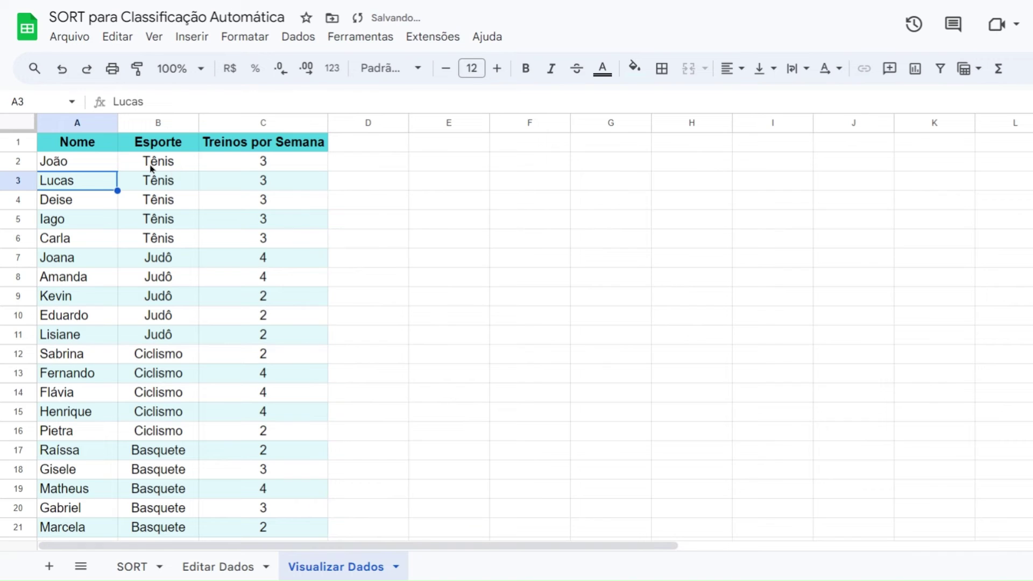
- Review the rows sorted by Esporte on Visualizar Dados and compare them with the original order on Editar Dados
{"action": "left_click", "coordinate": [92, 162]}
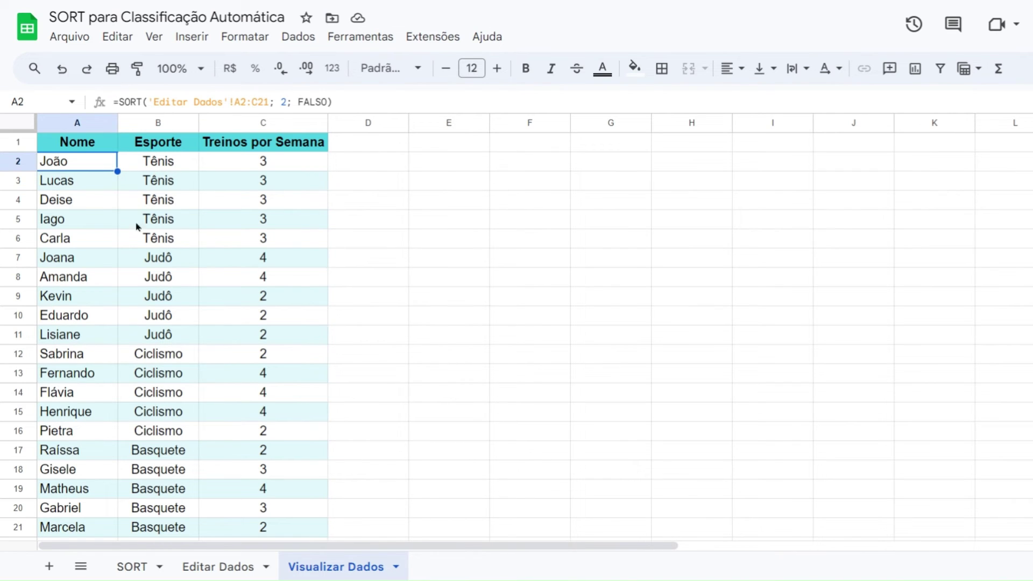
{"action": "scroll", "coordinate": [145, 288], "scroll_direction": "down", "scroll_amount": 2}
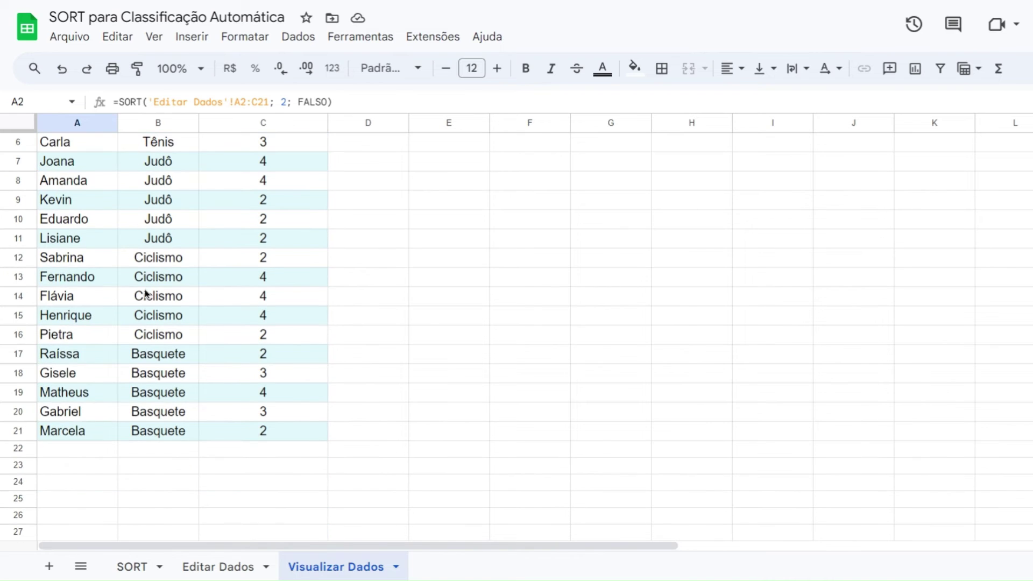
{"action": "scroll", "coordinate": [141, 410], "scroll_direction": "up", "scroll_amount": 2}
{"action": "left_click", "coordinate": [360, 150]}
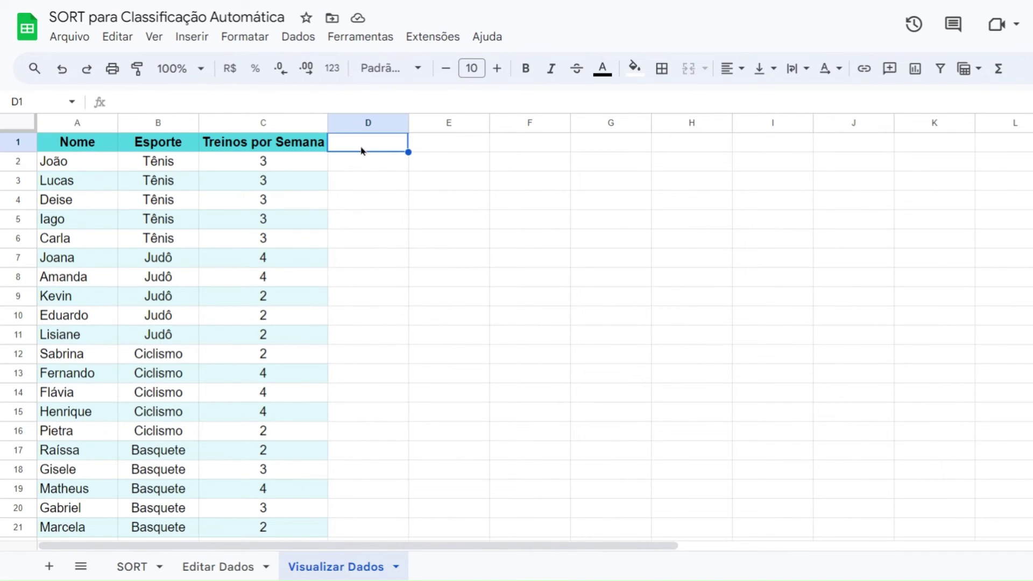
{"action": "left_click", "coordinate": [428, 152]}
{"action": "left_click", "coordinate": [384, 152]}
{"action": "left_click", "coordinate": [209, 572]}
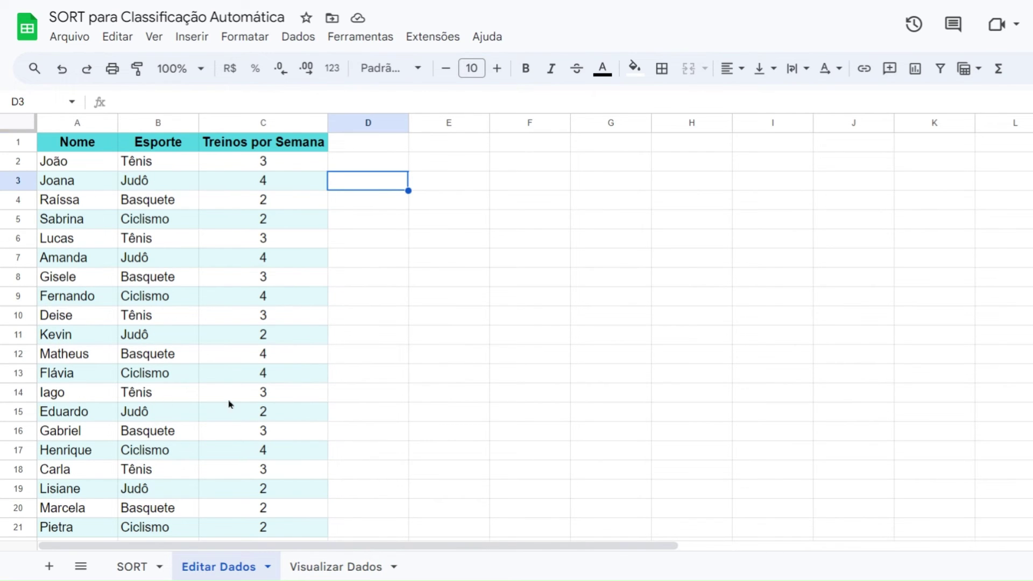
{"action": "left_click", "coordinate": [312, 568]}
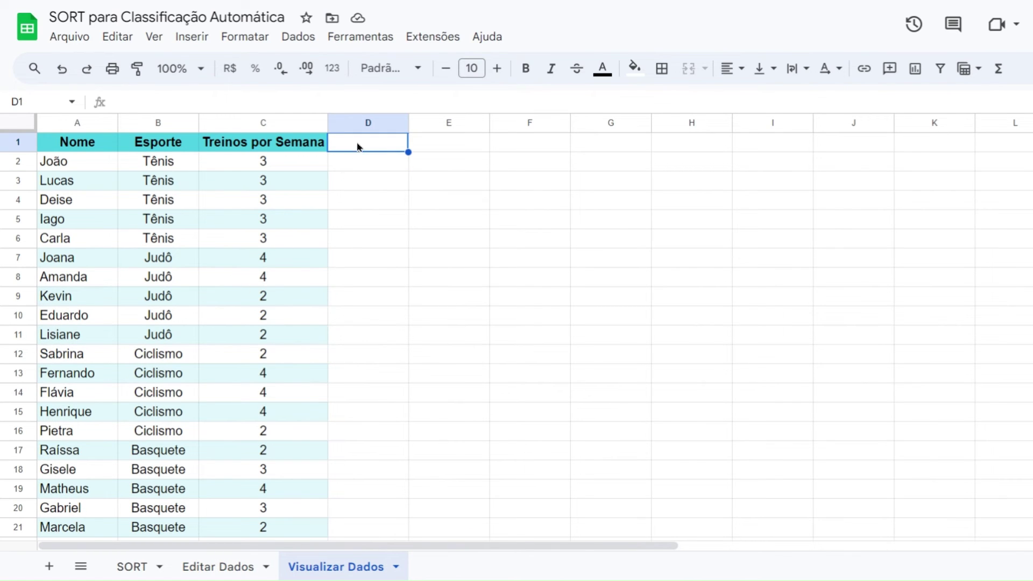
- Add a page-level protection covering the whole Visualizar Dados sheet, with no cells excepted
{"action": "left_click", "coordinate": [298, 37]}
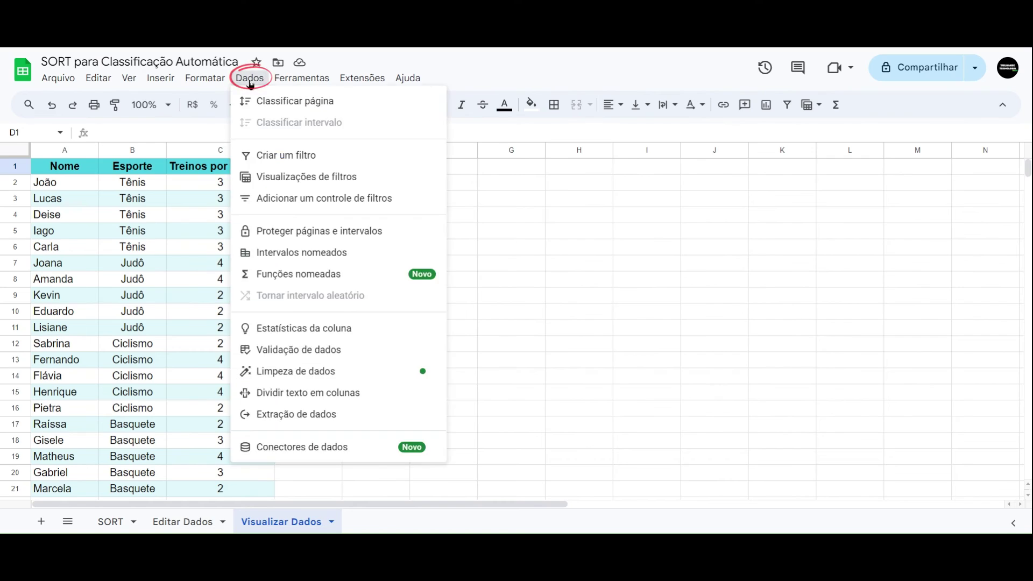
{"action": "left_click", "coordinate": [317, 232]}
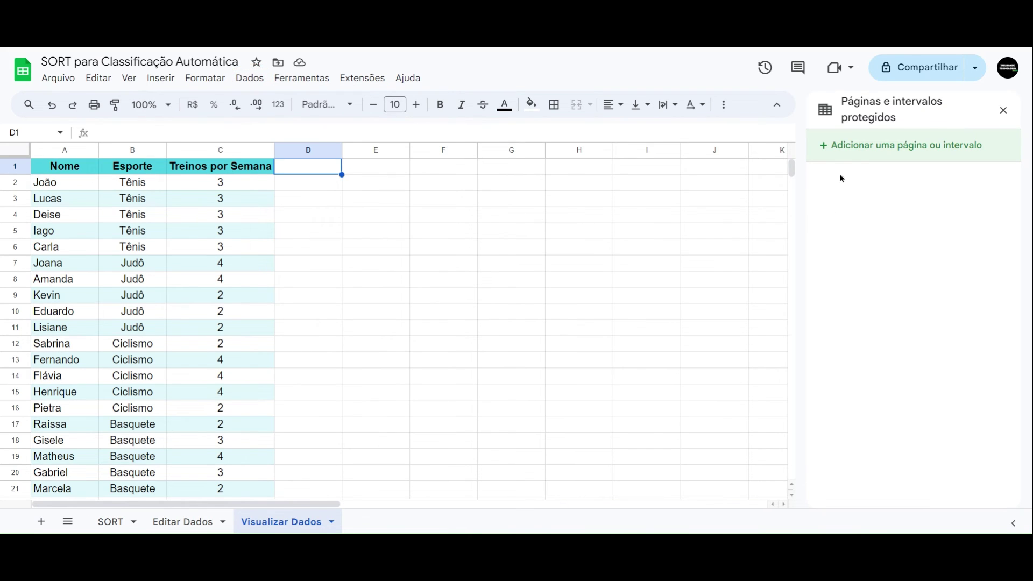
{"action": "left_click", "coordinate": [902, 149]}
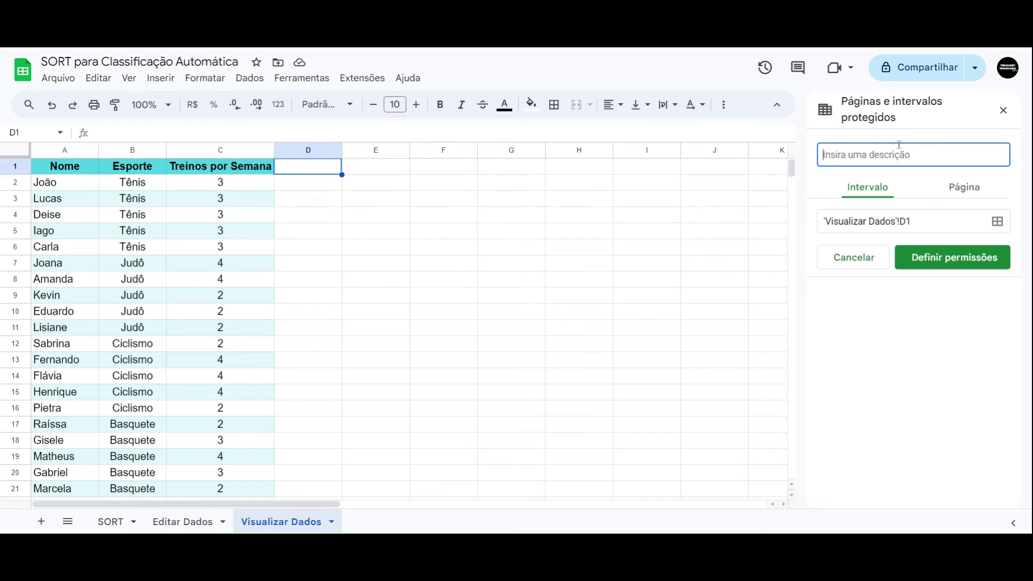
{"action": "left_click", "coordinate": [968, 195]}
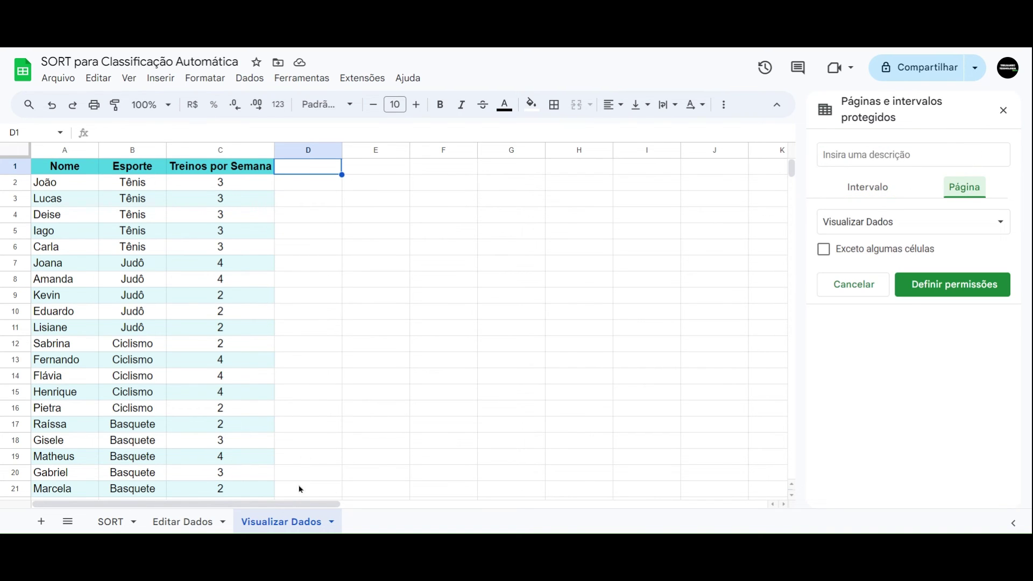
{"action": "left_click", "coordinate": [996, 223]}
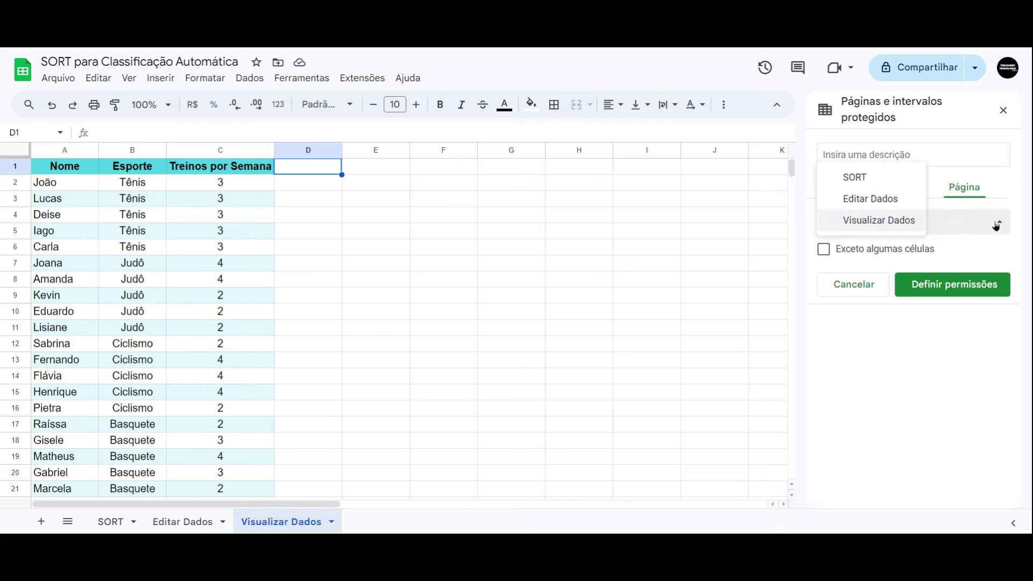
{"action": "left_click", "coordinate": [869, 220]}
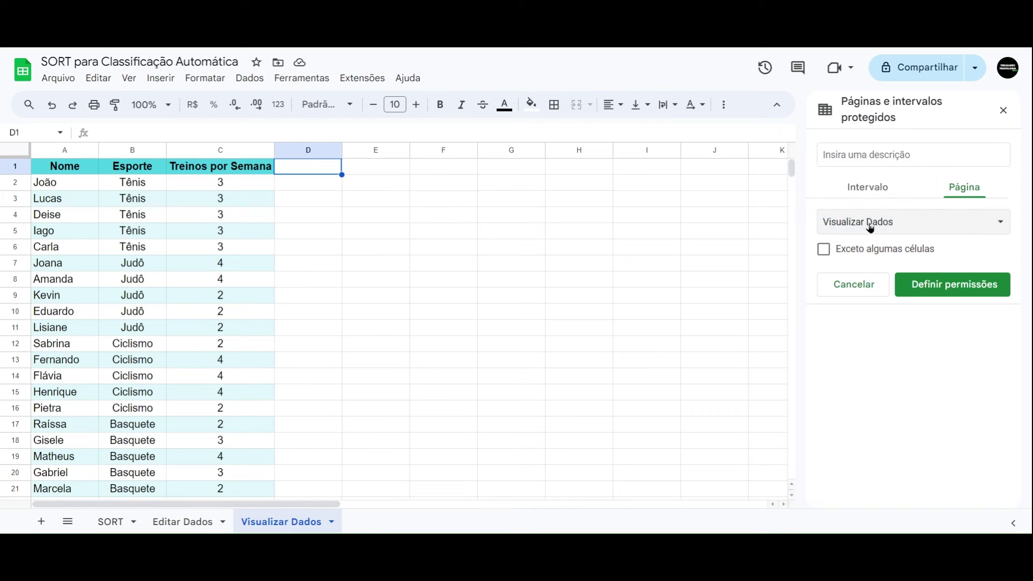
- Set the edit permissions of the Visualizar Dados protection to show a warning when the range is edited
{"action": "left_click", "coordinate": [959, 293]}
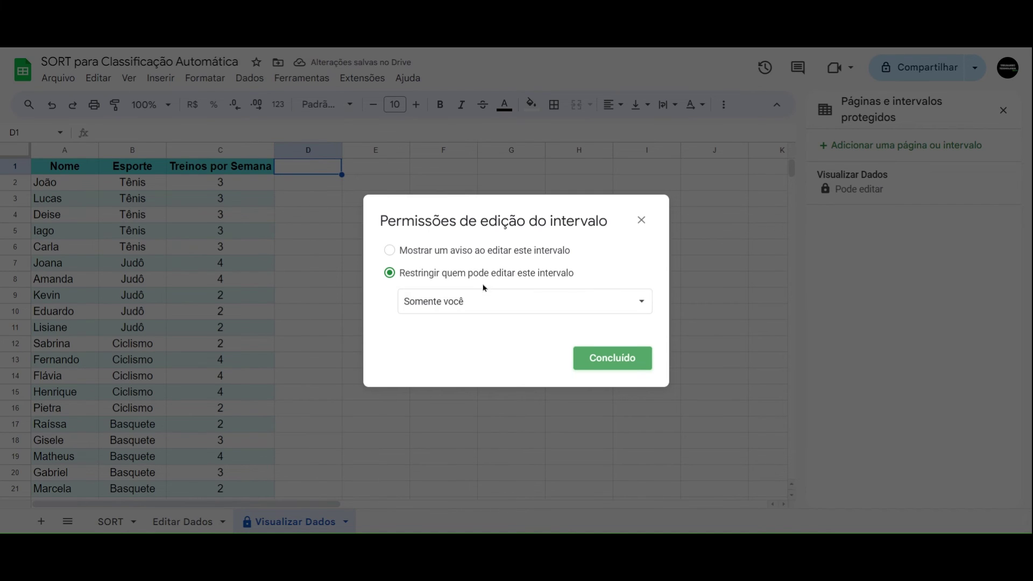
{"action": "left_click", "coordinate": [390, 251]}
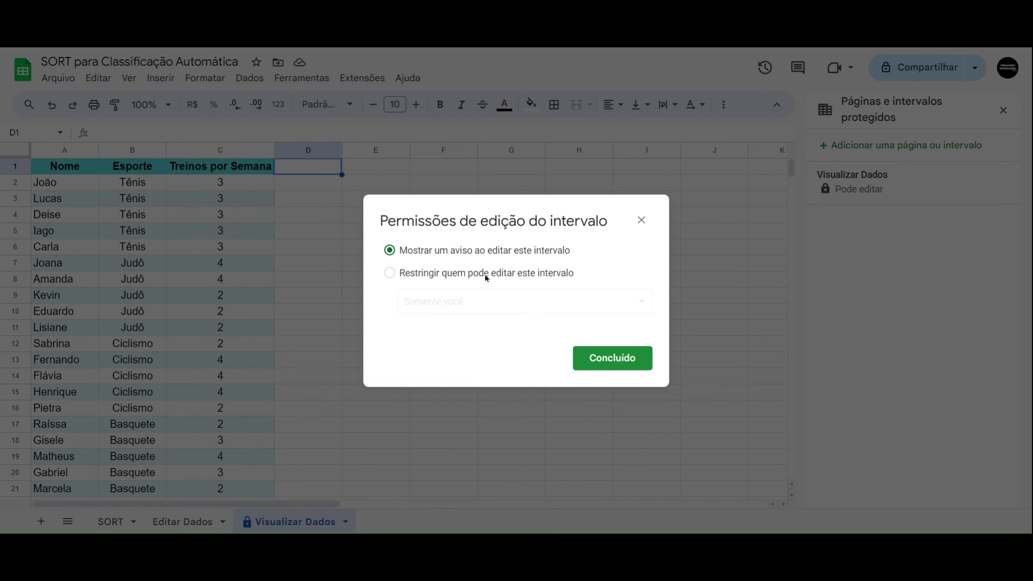
{"action": "left_click", "coordinate": [591, 361]}
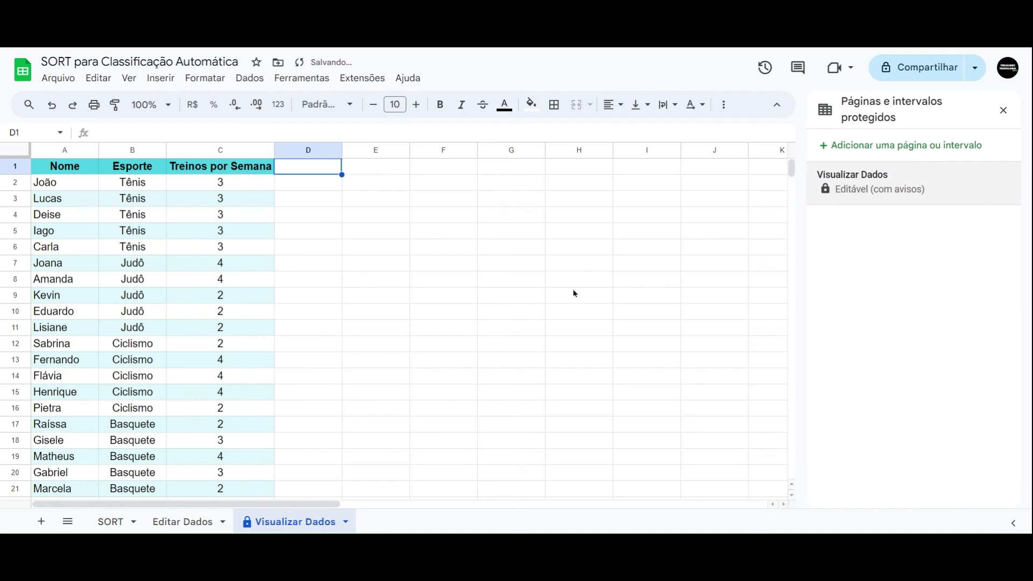
- Try to replace the athlete's name in A4 of the protected Visualizar Dados sheet, and cancel the edit
{"action": "left_click", "coordinate": [89, 186]}
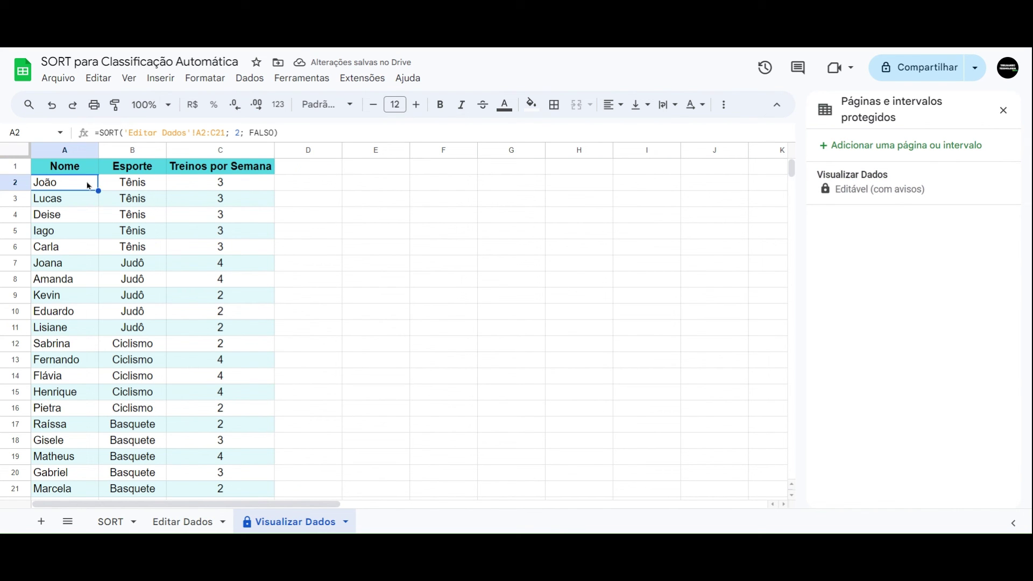
{"action": "left_click", "coordinate": [76, 212]}
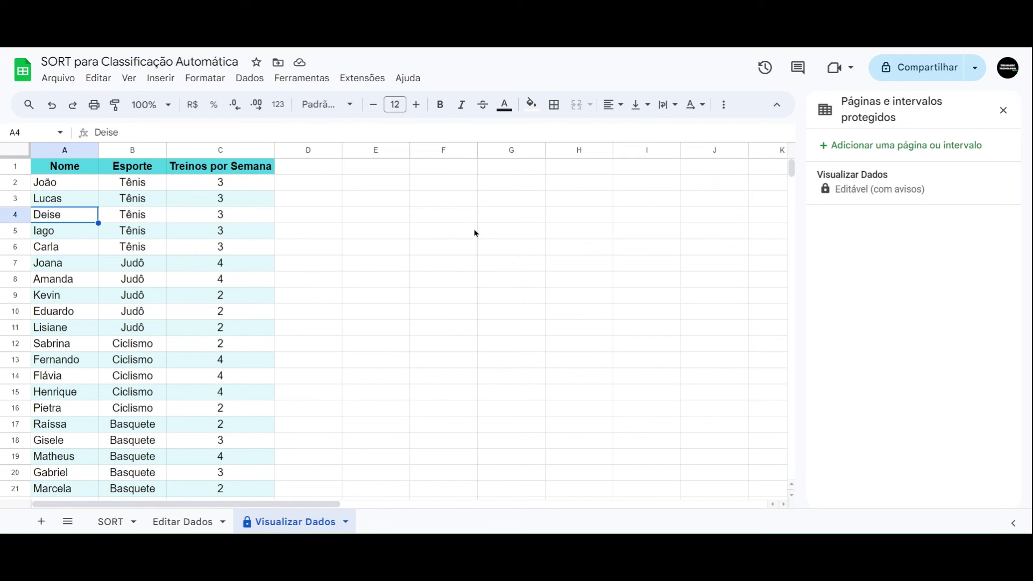
{"action": "type", "text": "Pedro"}
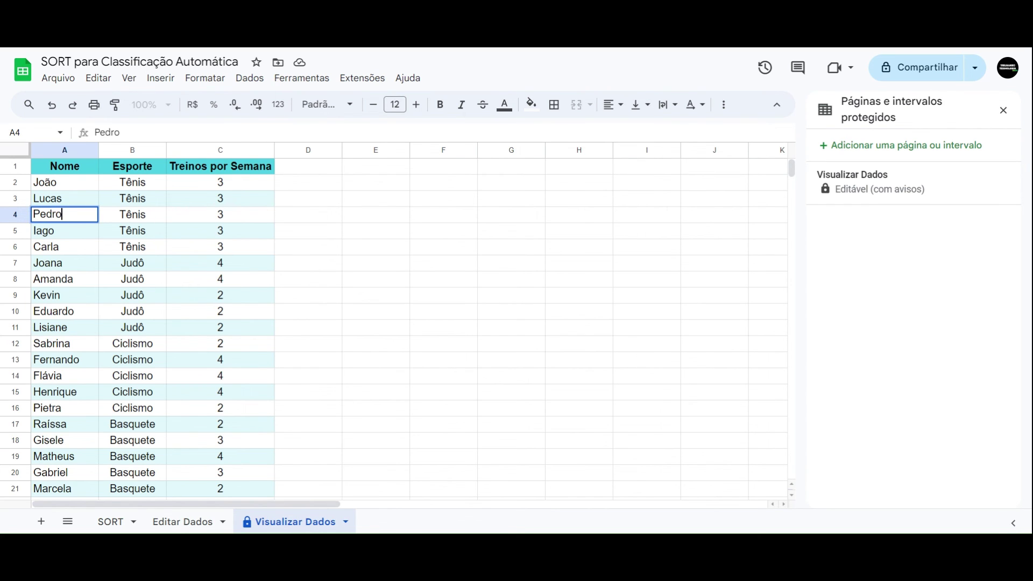
{"action": "key", "text": "Return"}
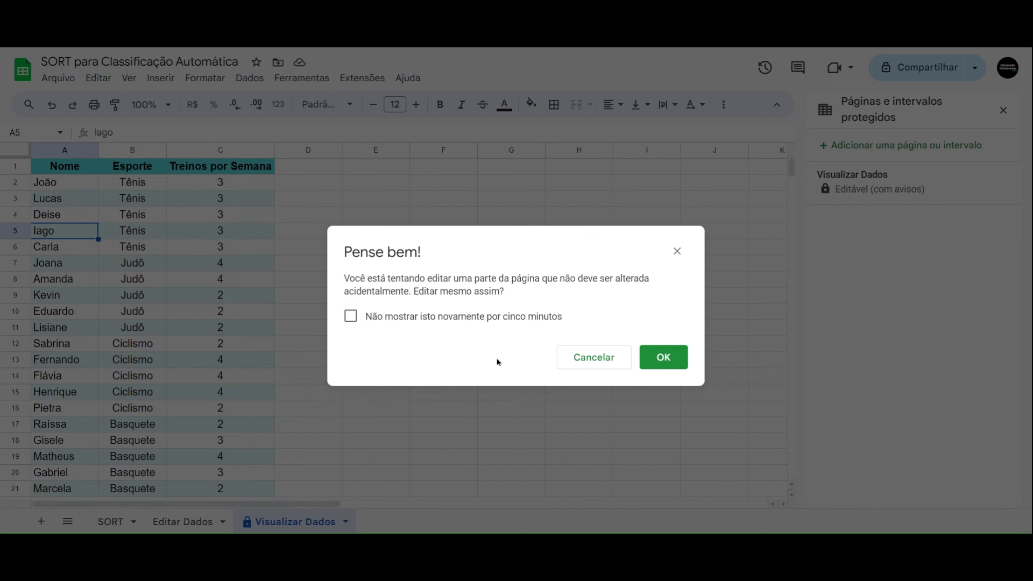
{"action": "left_click", "coordinate": [583, 364]}
{"action": "left_click", "coordinate": [308, 220]}
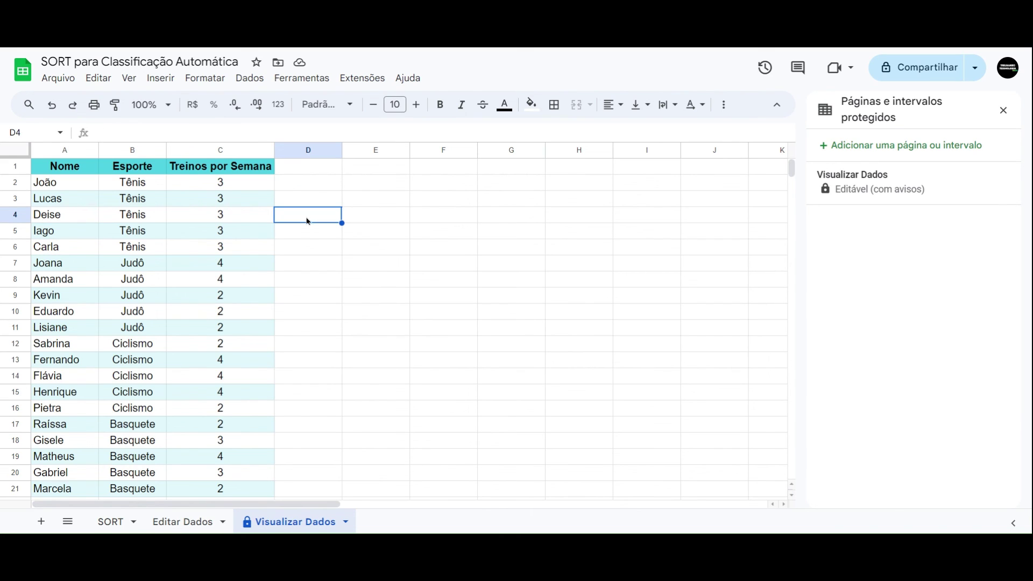
- Replace the athlete's name in cell A16 of the Editar Dados sheet with a different first name
{"action": "left_click", "coordinate": [183, 523]}
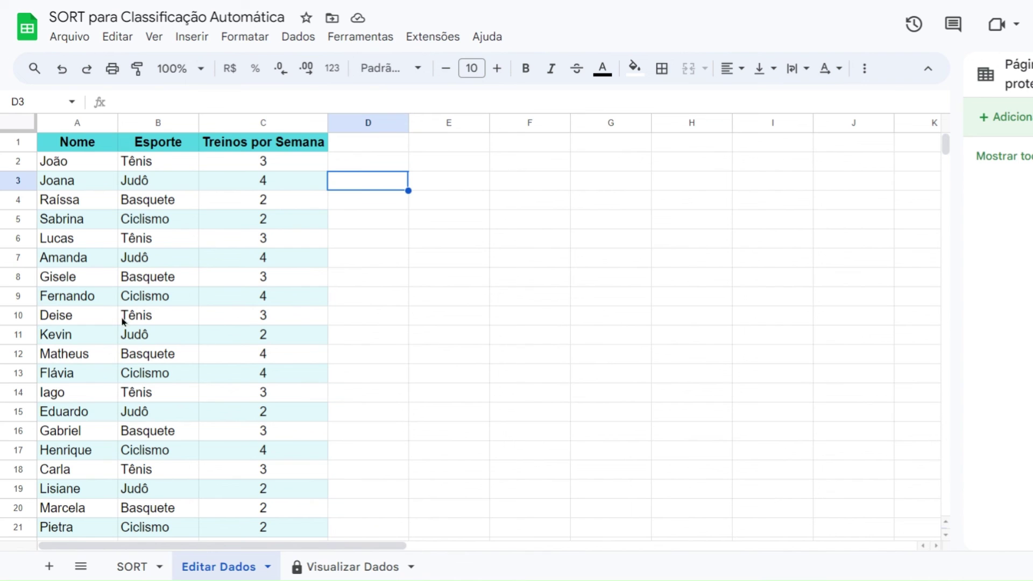
{"action": "scroll", "coordinate": [92, 260], "scroll_direction": "down", "scroll_amount": 1}
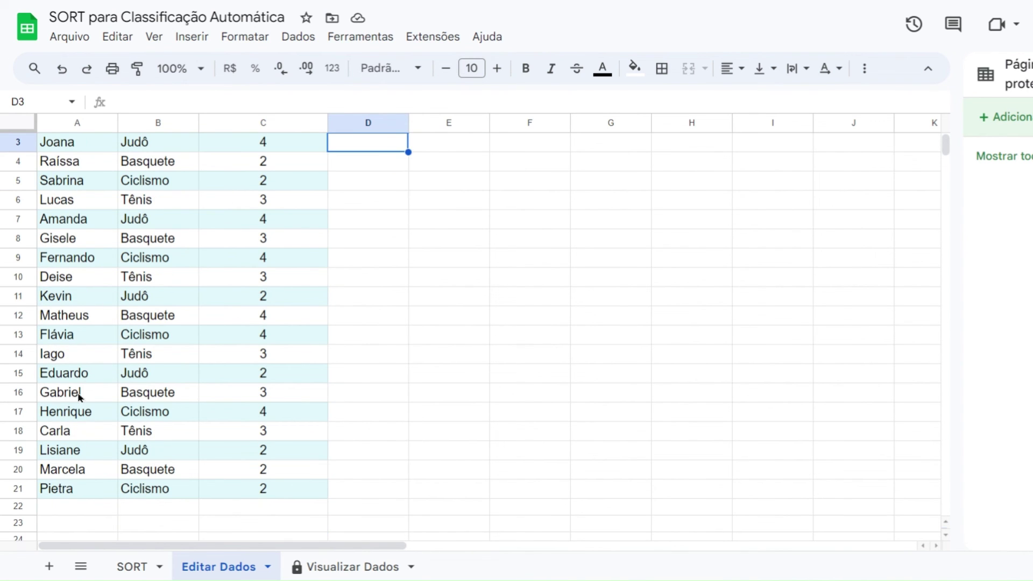
{"action": "left_click", "coordinate": [79, 398]}
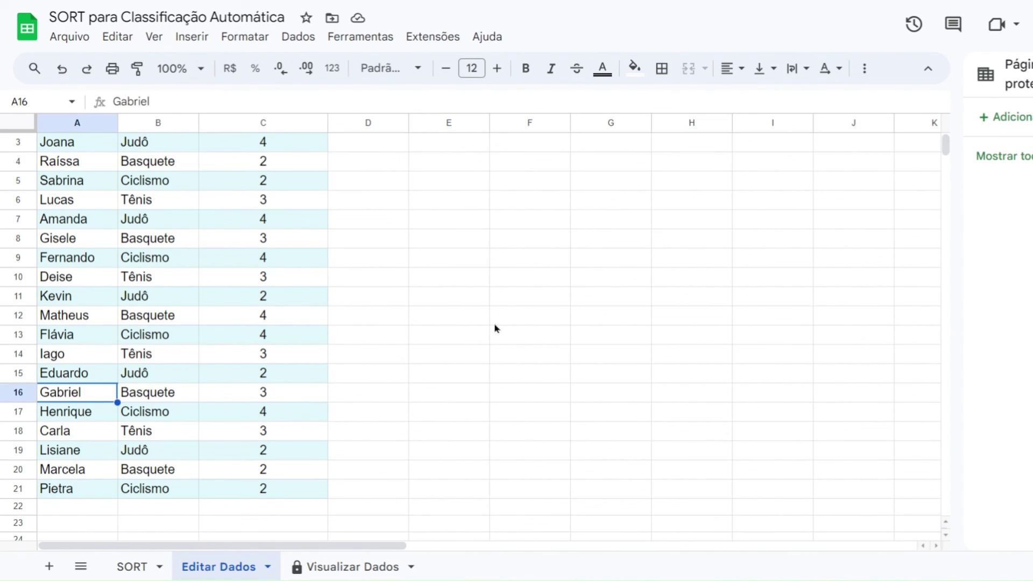
{"action": "type", "text": "Vinícius"}
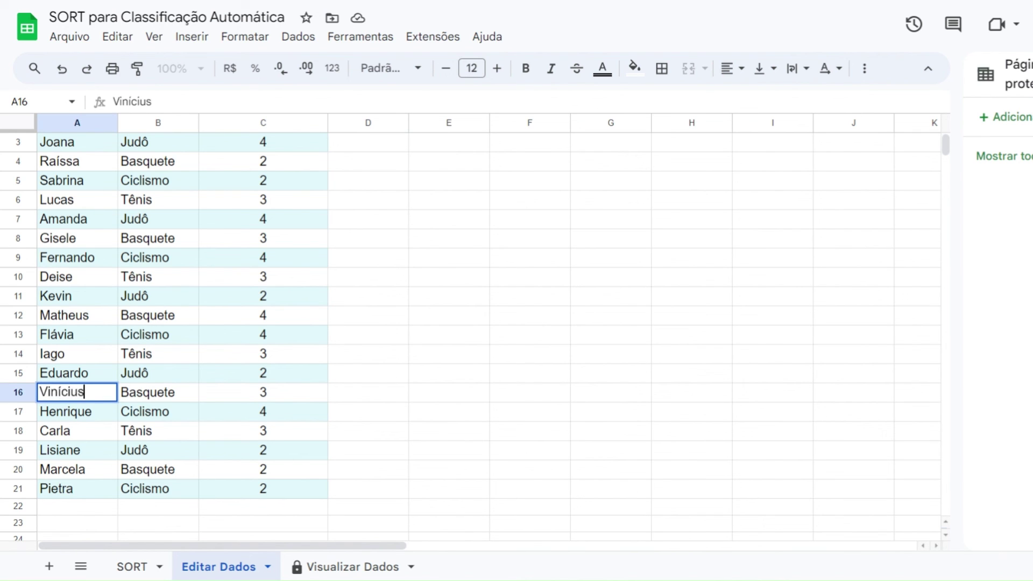
{"action": "key", "text": "Return"}
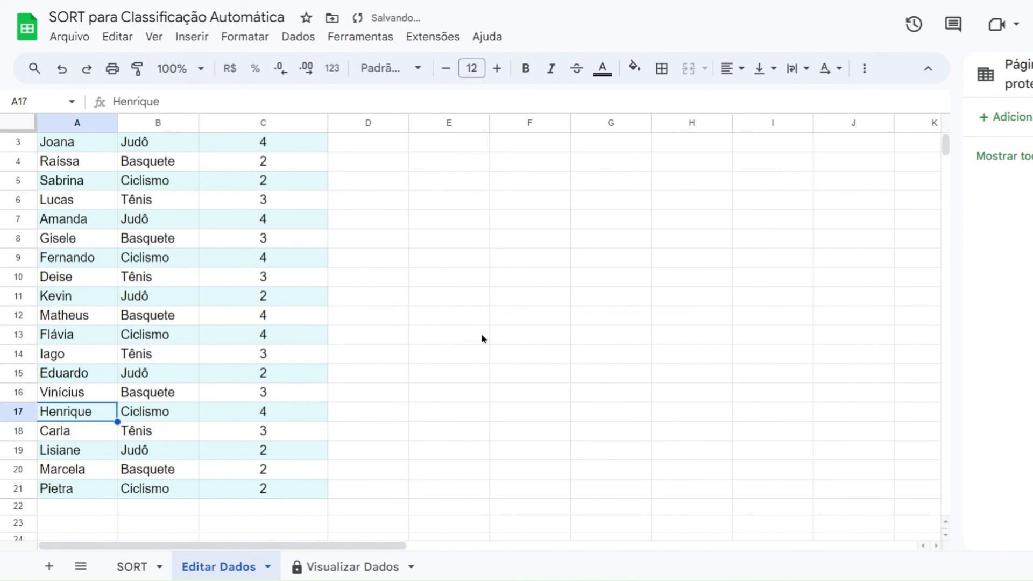
- Check the renamed athlete's row among the sorted data on the Visualizar Dados sheet
{"action": "left_click", "coordinate": [348, 566]}
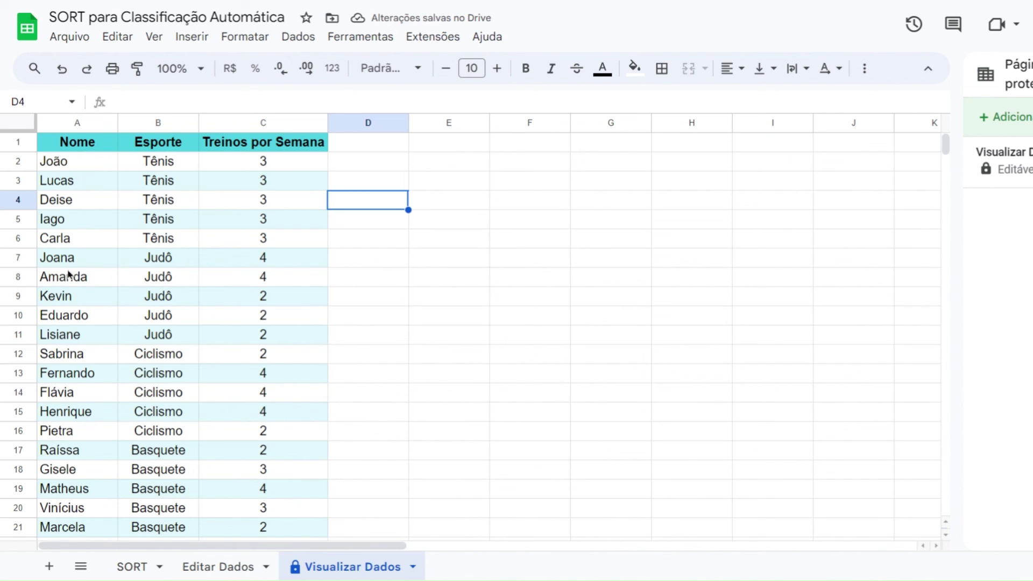
{"action": "scroll", "coordinate": [65, 330], "scroll_direction": "down", "scroll_amount": 1}
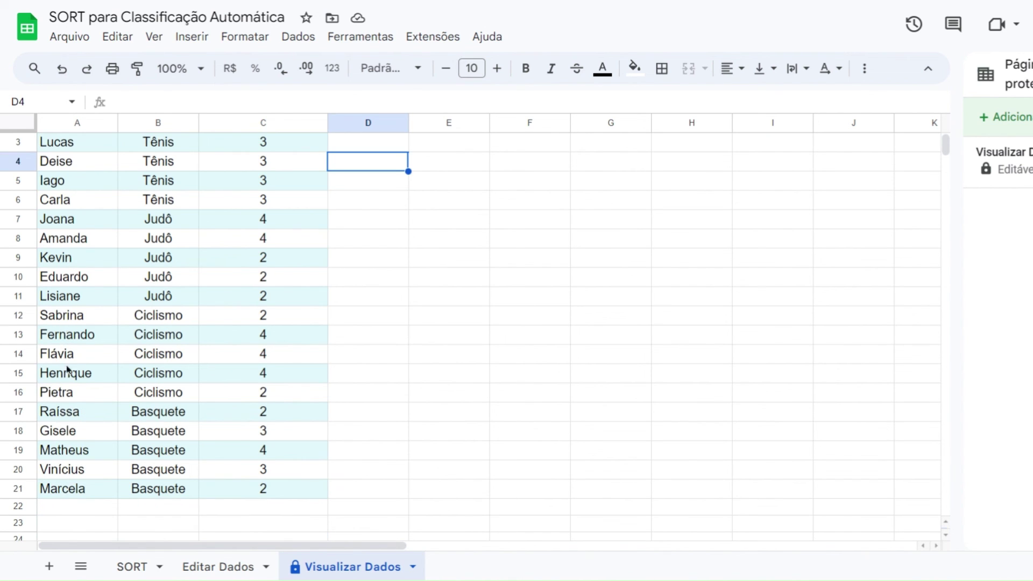
{"action": "left_click", "coordinate": [92, 476]}
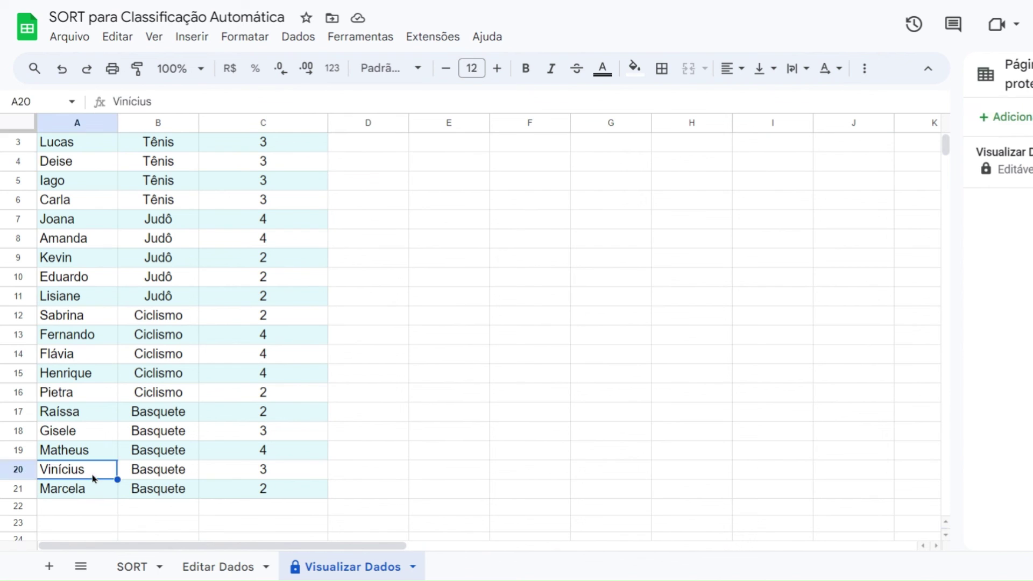
{"action": "scroll", "coordinate": [268, 407], "scroll_direction": "up", "scroll_amount": 1}
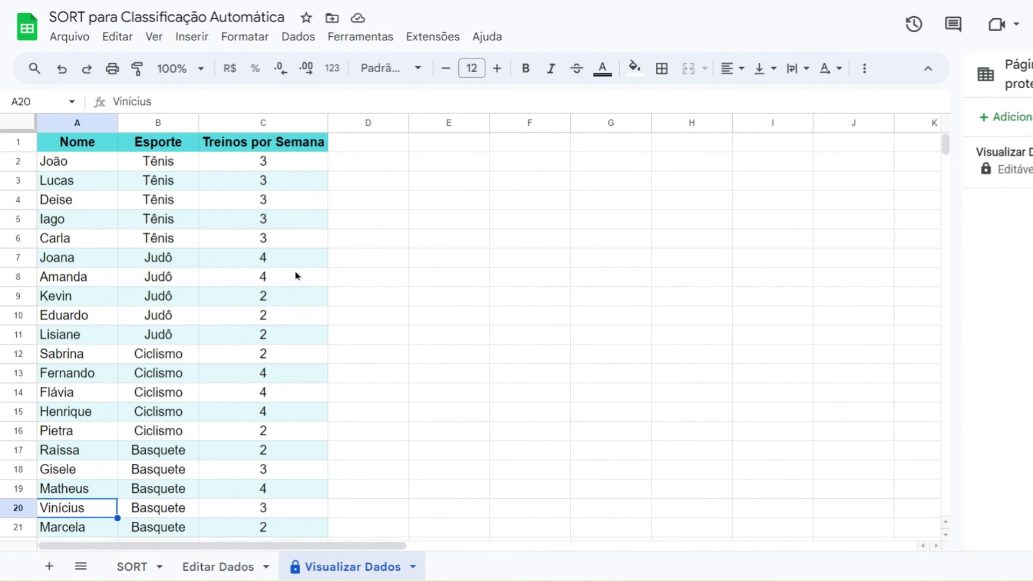
- Try to overwrite the athlete's name in A20 of the protected Visualizar Dados sheet, and cancel the edit
{"action": "scroll", "coordinate": [295, 276], "scroll_direction": "down", "scroll_amount": 2}
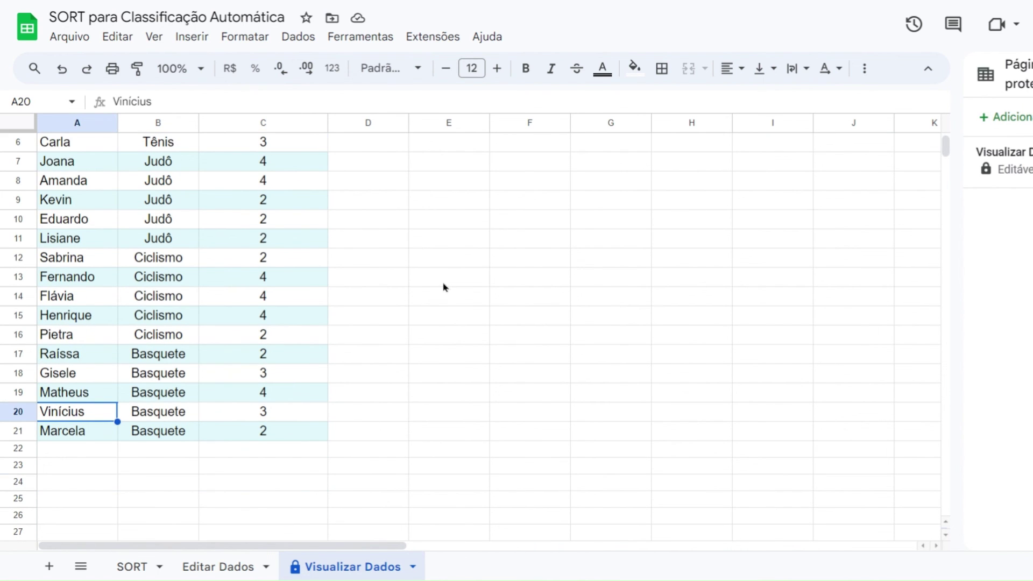
{"action": "type", "text": "Gabriel"}
{"action": "key", "text": "Return"}
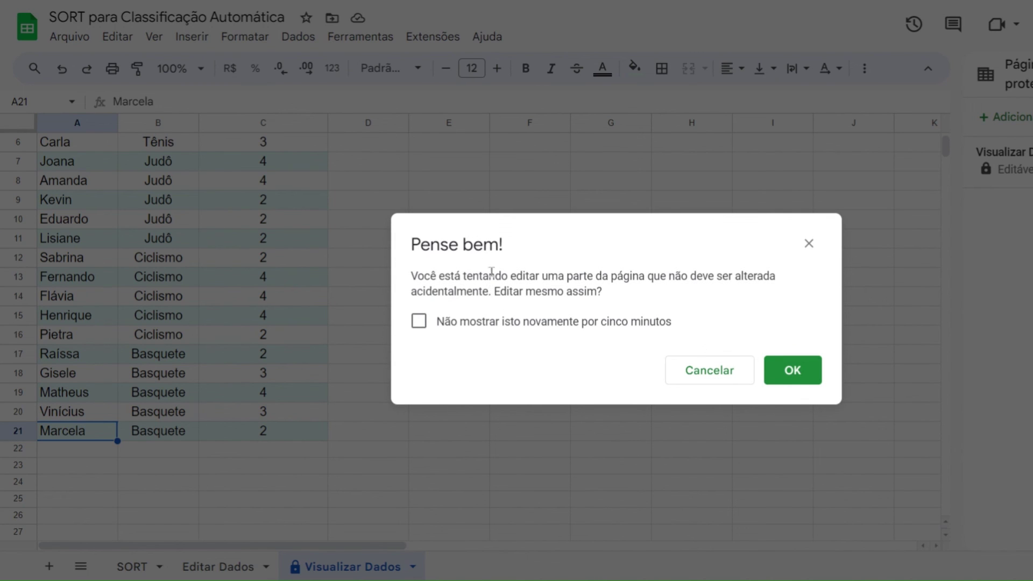
{"action": "left_click", "coordinate": [710, 378]}
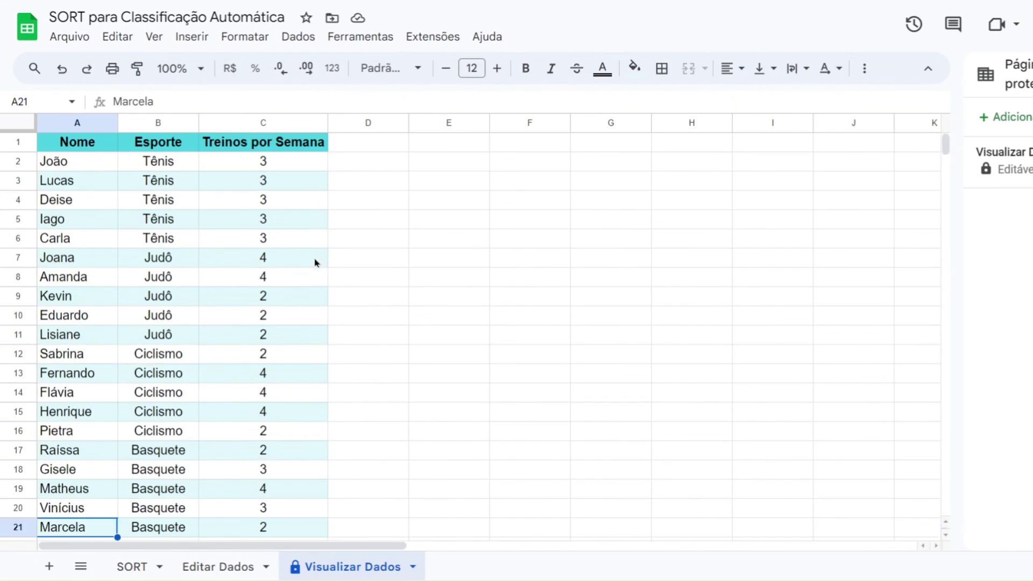
{"action": "left_click", "coordinate": [366, 146]}
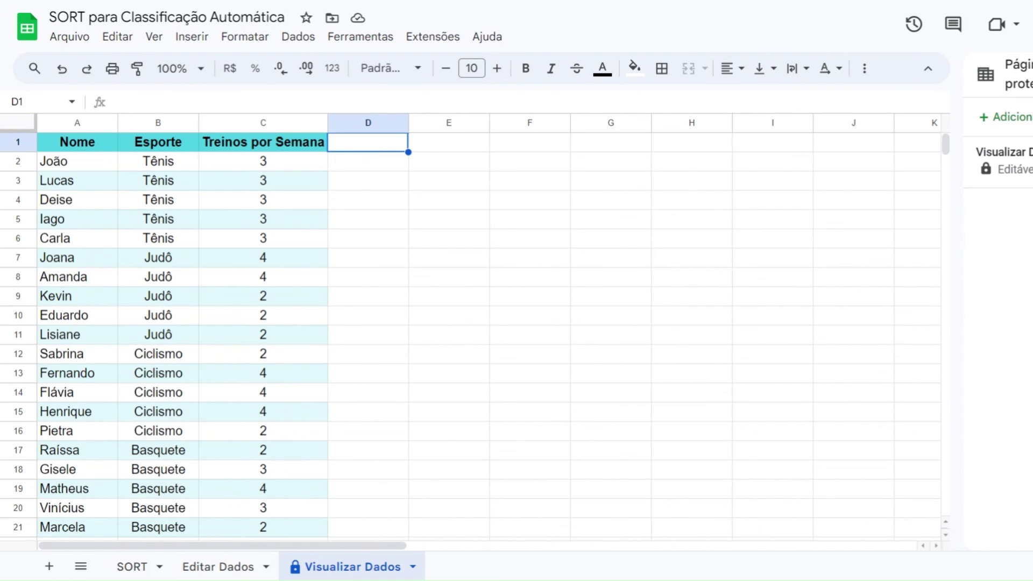